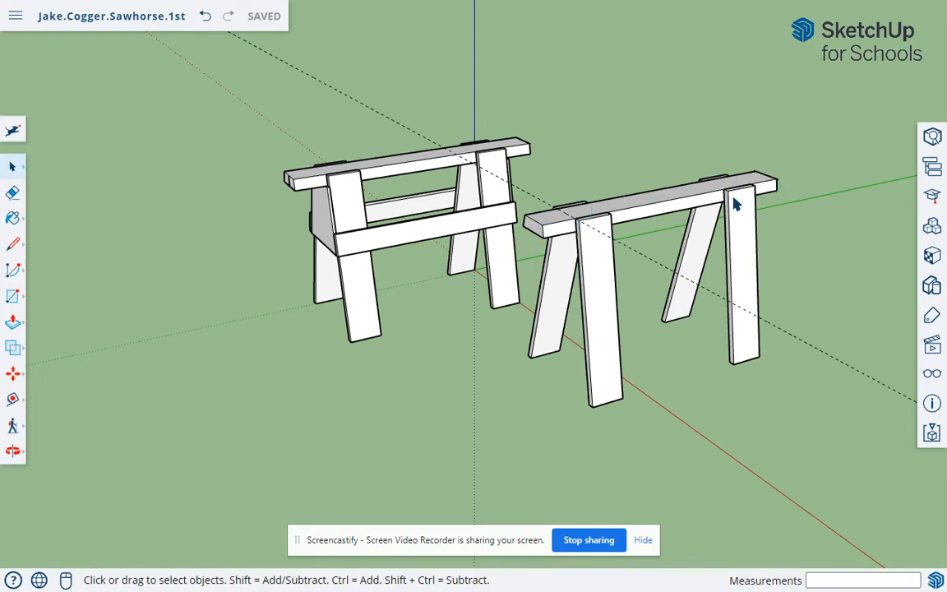
Step: Place a vertical guide 12 inches down from where the end leg meets the underside of the unfinished sawhorse's top beam
middle_click_drag(554, 264, 391, 233)
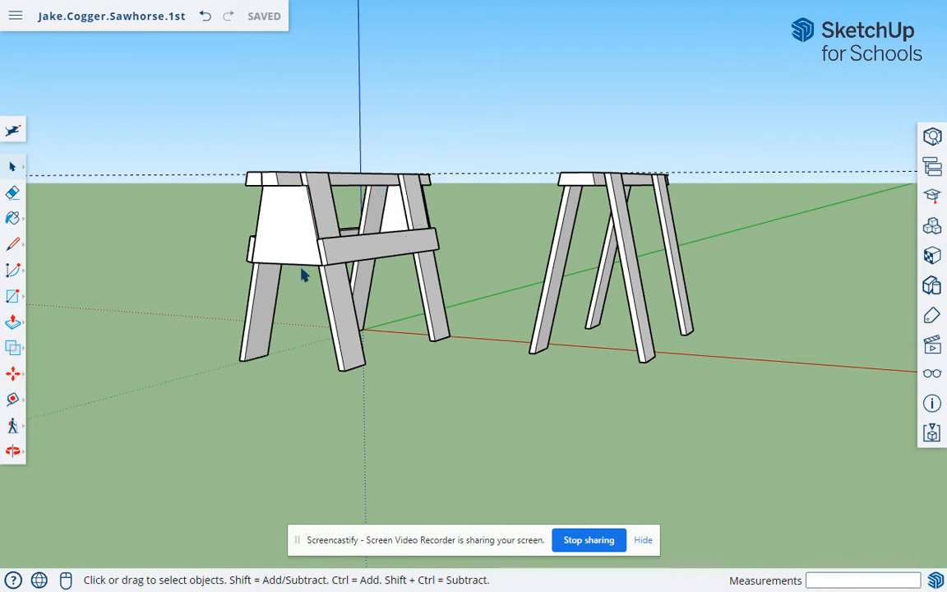
scroll(624, 152, "up", 4)
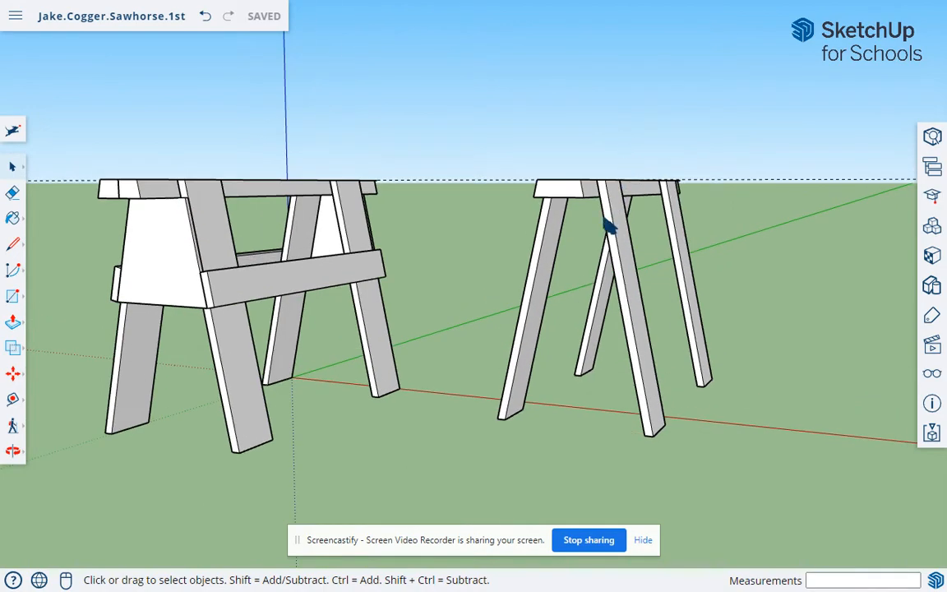
middle_click_drag(609, 222, 650, 175)
scroll(625, 211, "up", 3)
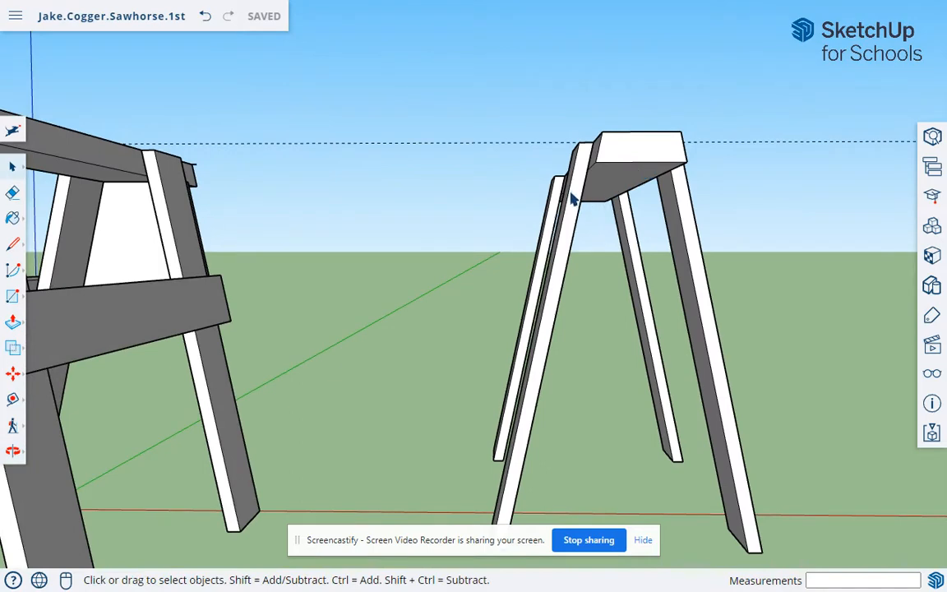
middle_click_drag(580, 171, 583, 168)
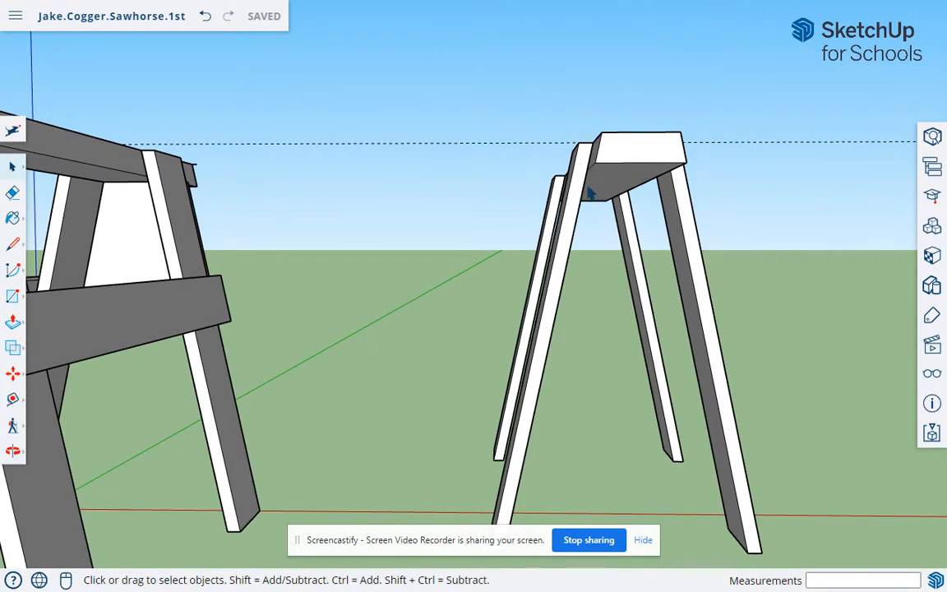
key("t")
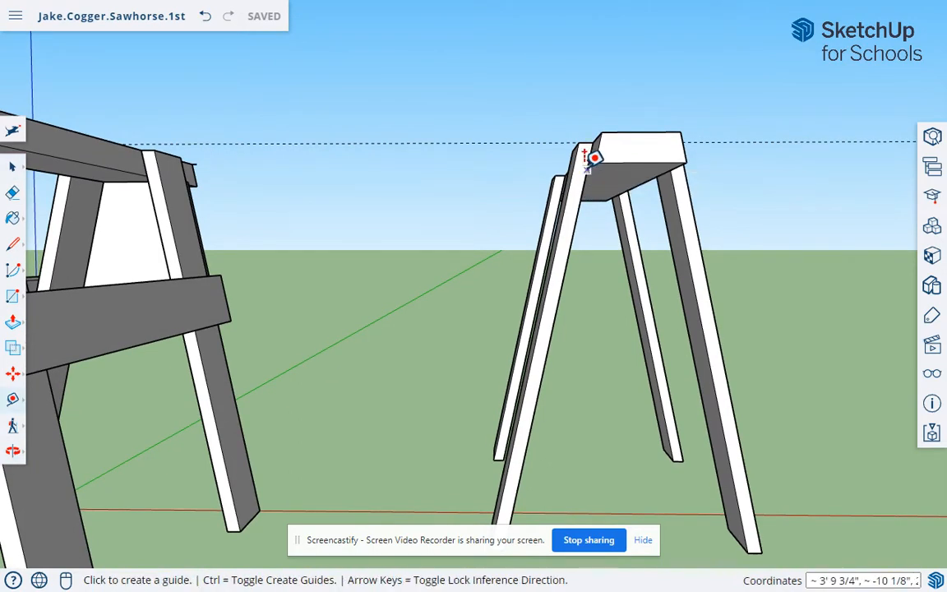
left_click(587, 168)
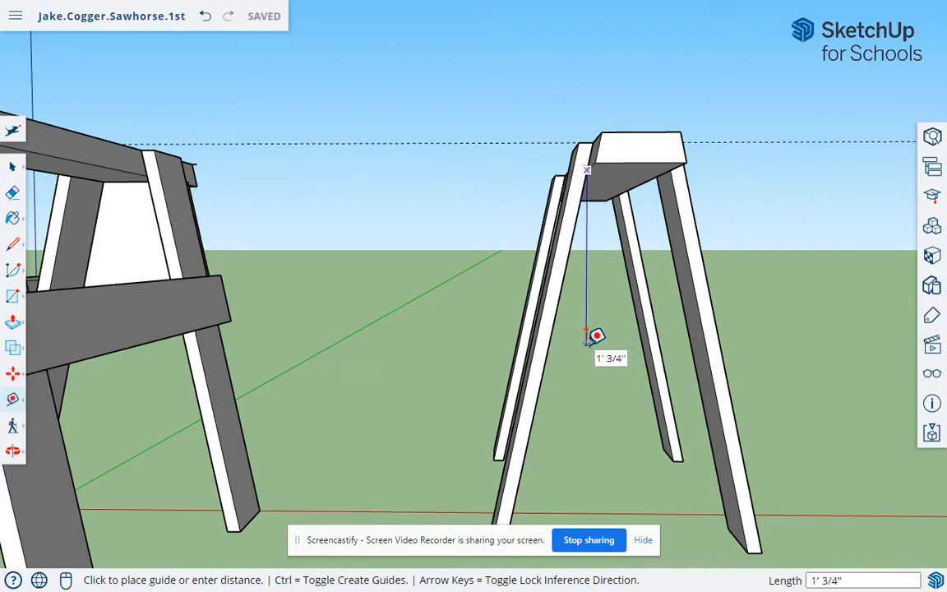
type("12")
key("Return")
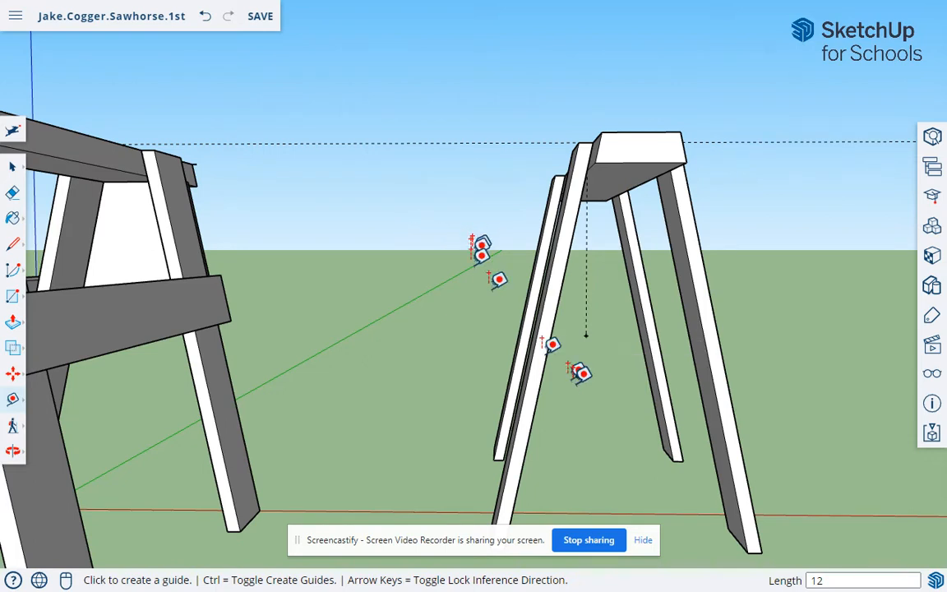
Step: Draw a horizontal line through the guide's lower end, reaching the outer edges of both end legs
key("l")
left_click(585, 334)
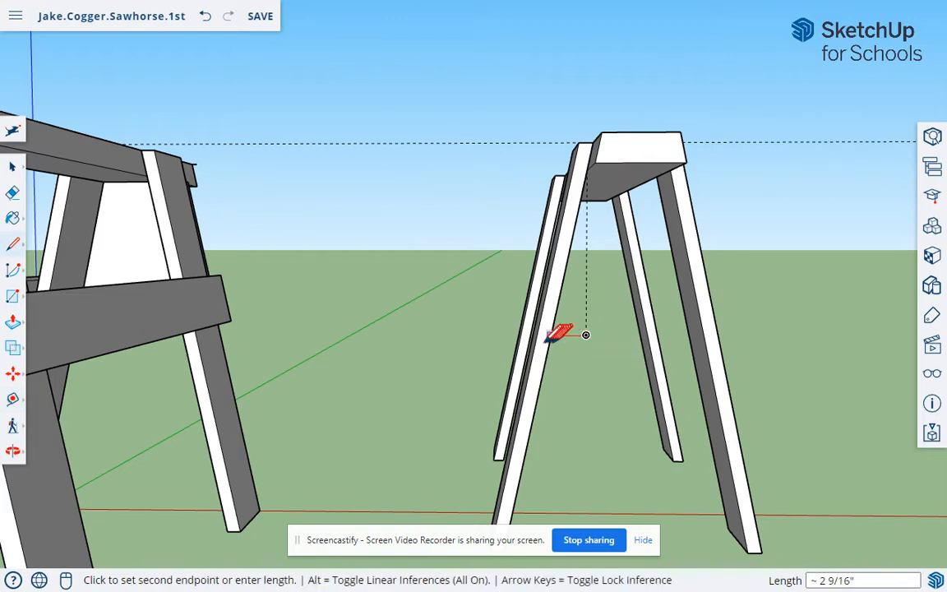
left_click(536, 334)
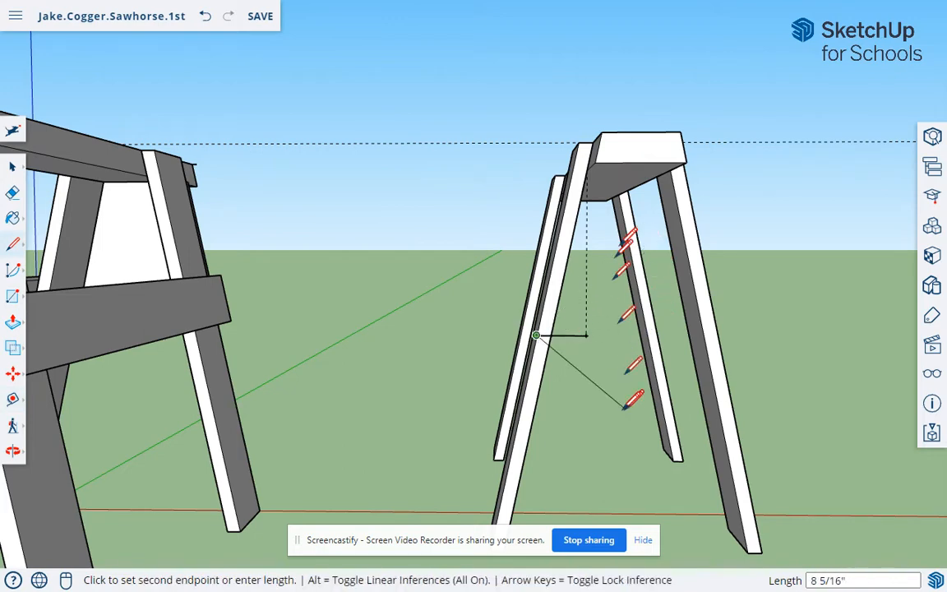
key("Escape")
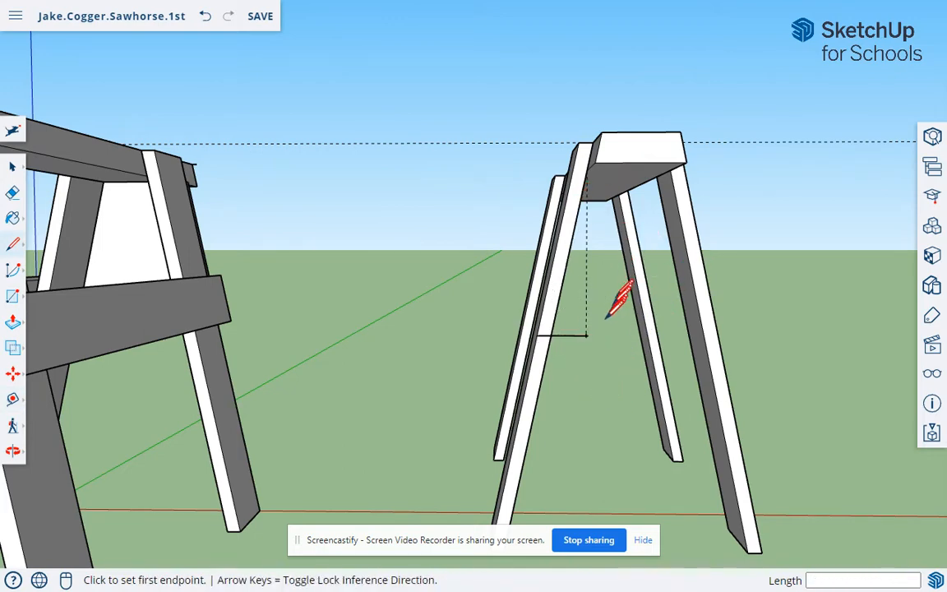
left_click(585, 334)
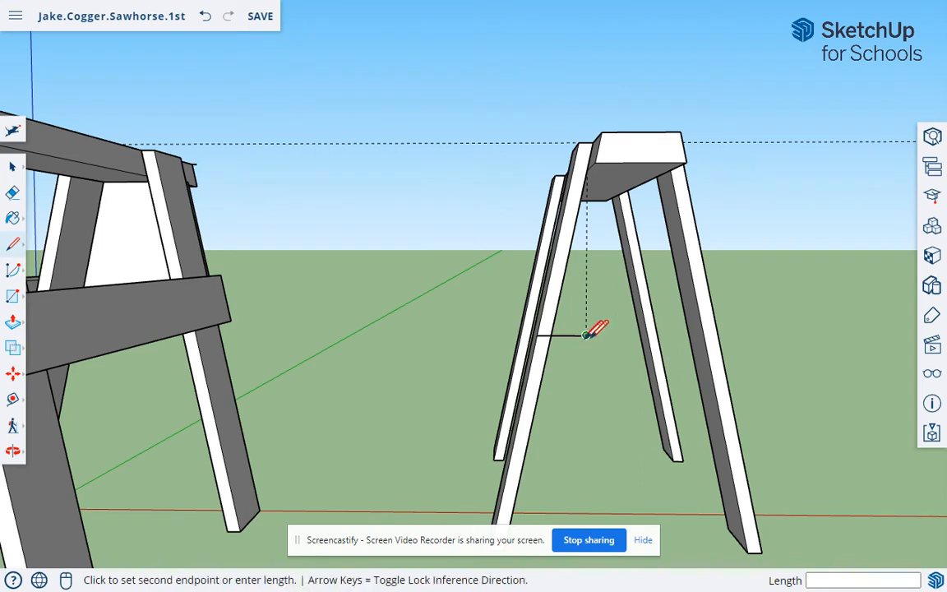
left_click(717, 336)
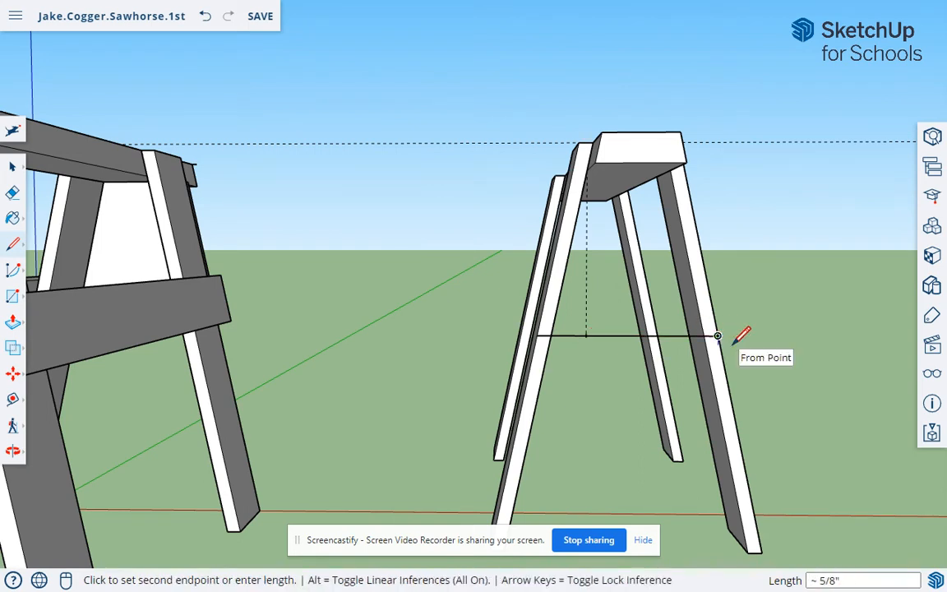
key("Escape")
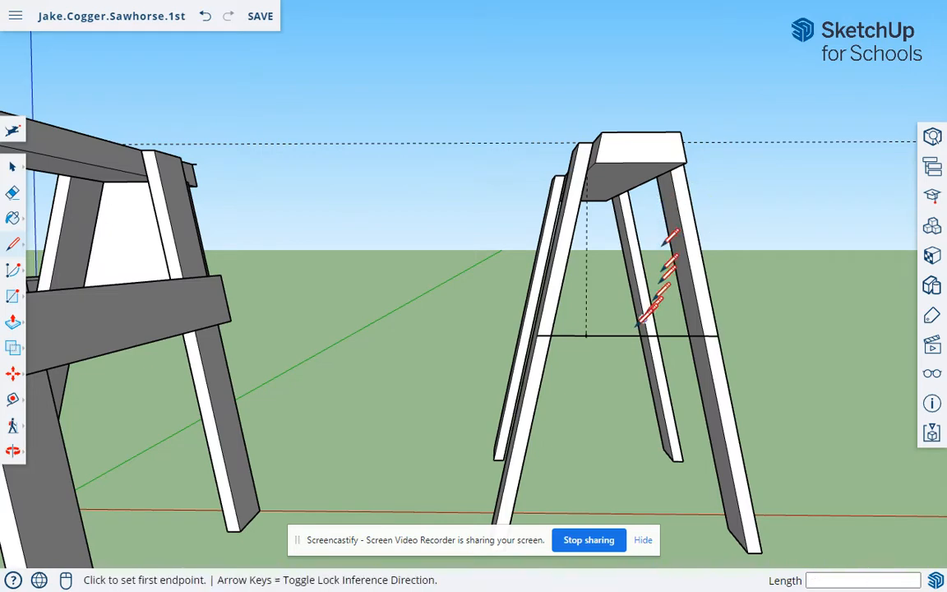
Step: Draw a horizontal line just under the top beam, from the outer edge of one end leg to the other
scroll(591, 164, "up", 1)
scroll(587, 170, "up", 1)
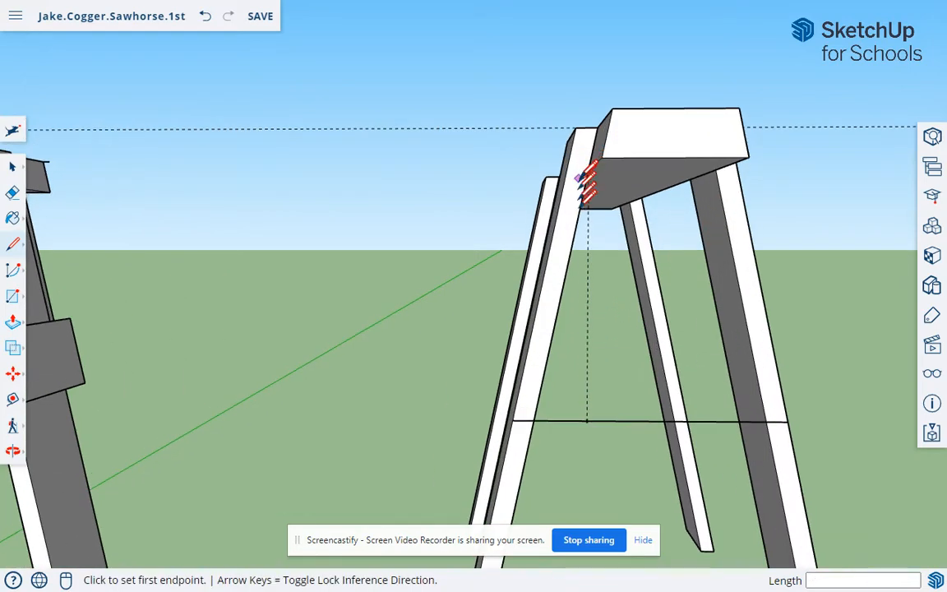
left_click(589, 166)
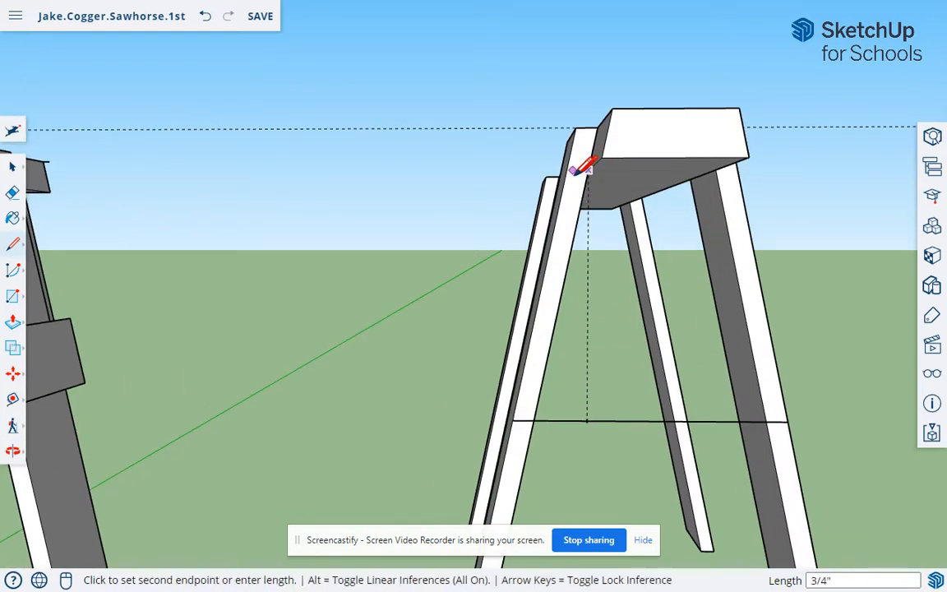
key("Escape")
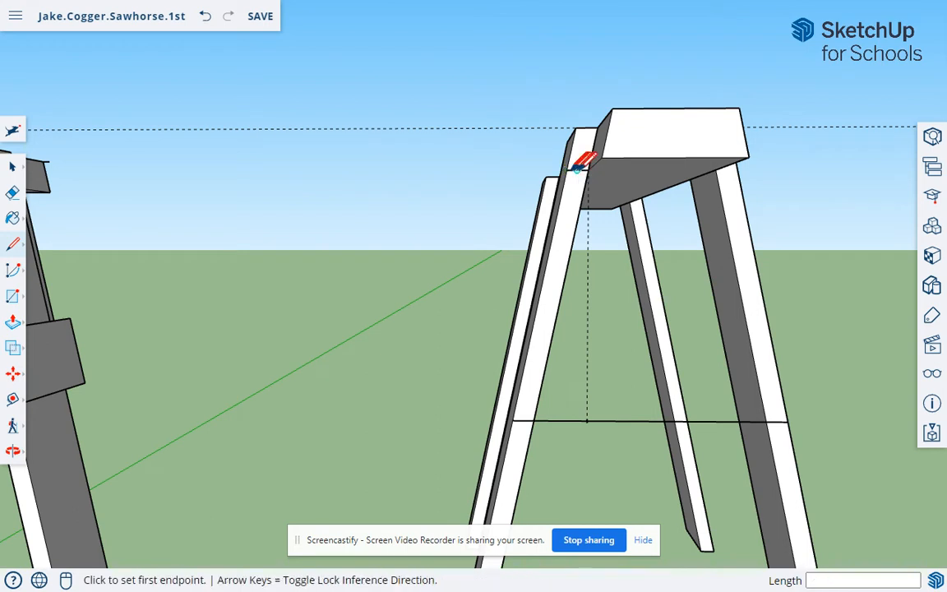
left_click(588, 168)
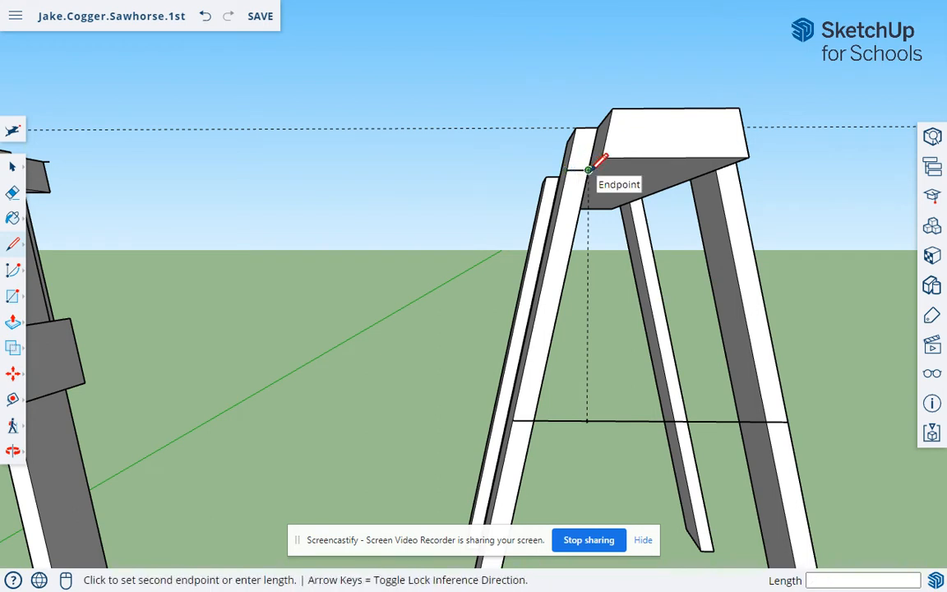
left_click(737, 168)
key("space")
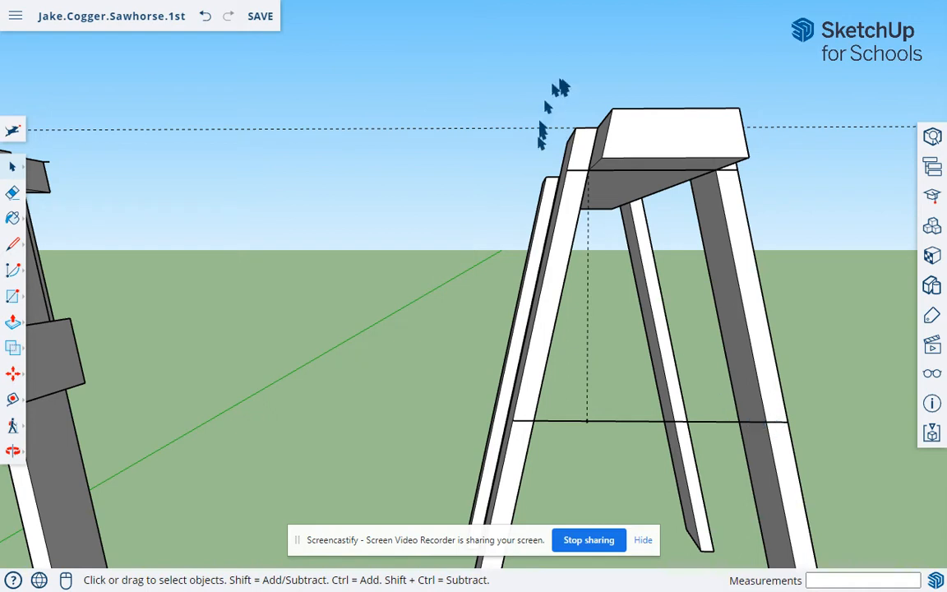
Step: Connect the two horizontal lines along the legs' outer edges to close a trapezoidal gusset face
key("l")
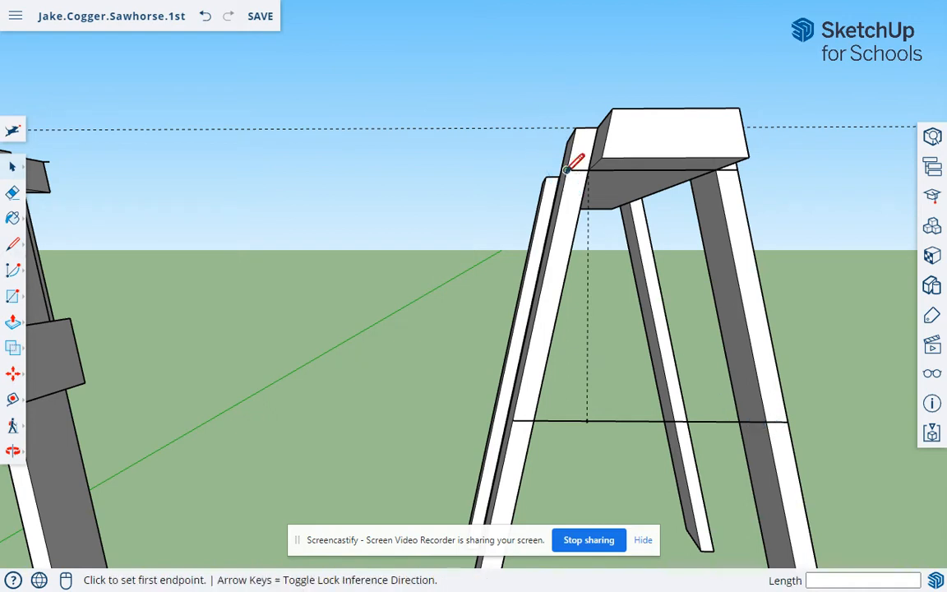
left_click(565, 170)
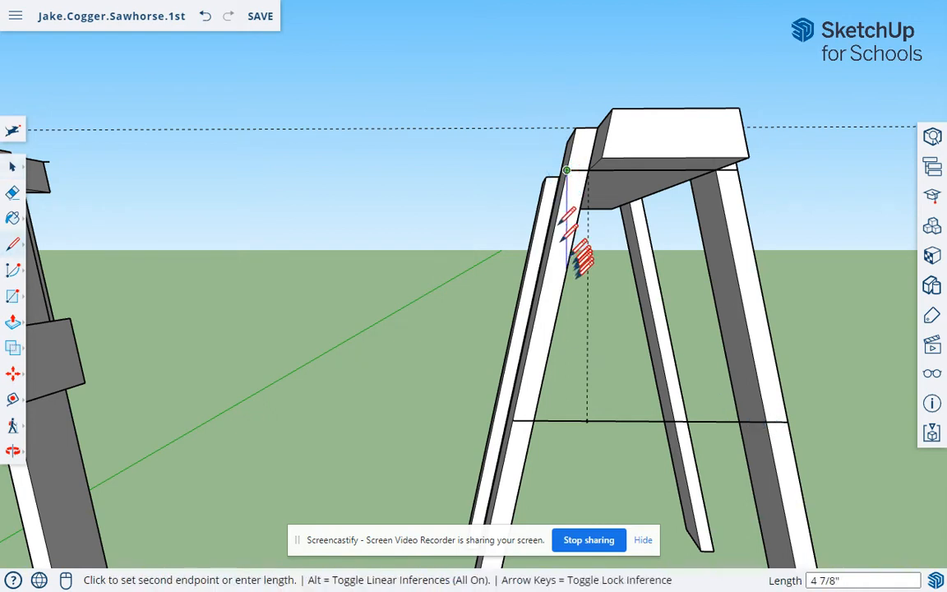
left_click(511, 420)
key("Escape")
left_click(736, 169)
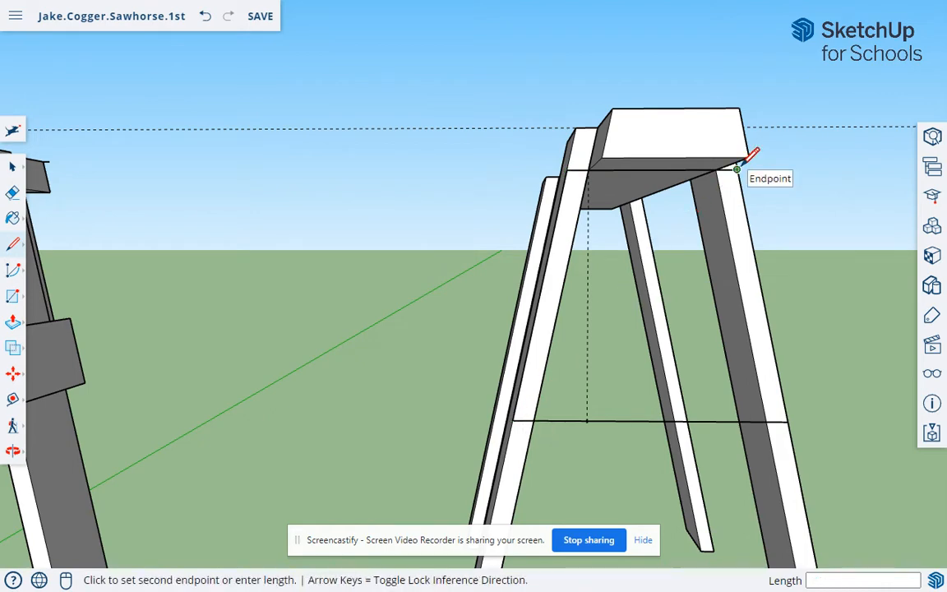
left_click(787, 421)
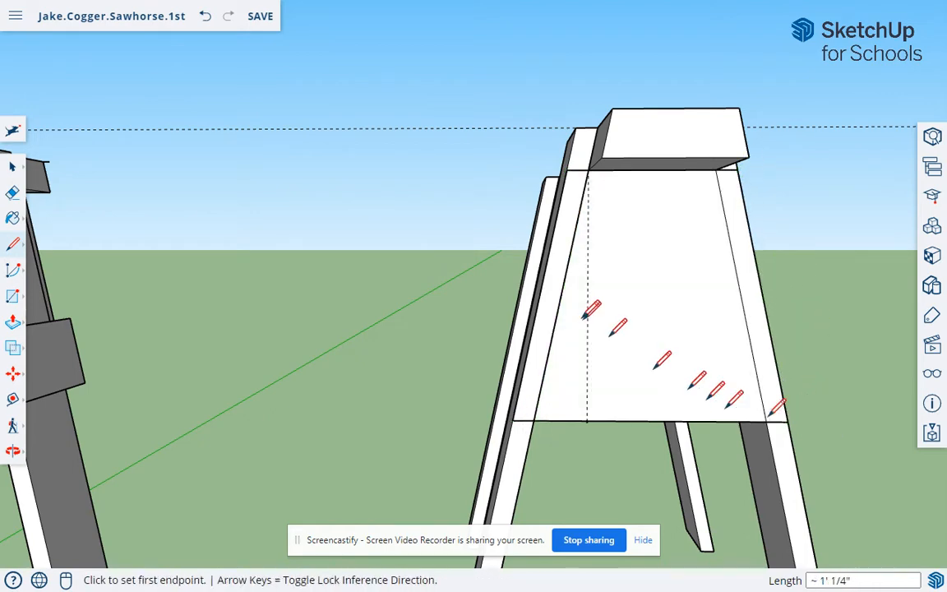
Step: Extrude the gusset face outward from the legs to a thickness of 1/2 inch
mouse_move(594, 311)
middle_mouse_down()
mouse_move(856, 338)
mouse_move(833, 334)
middle_mouse_up()
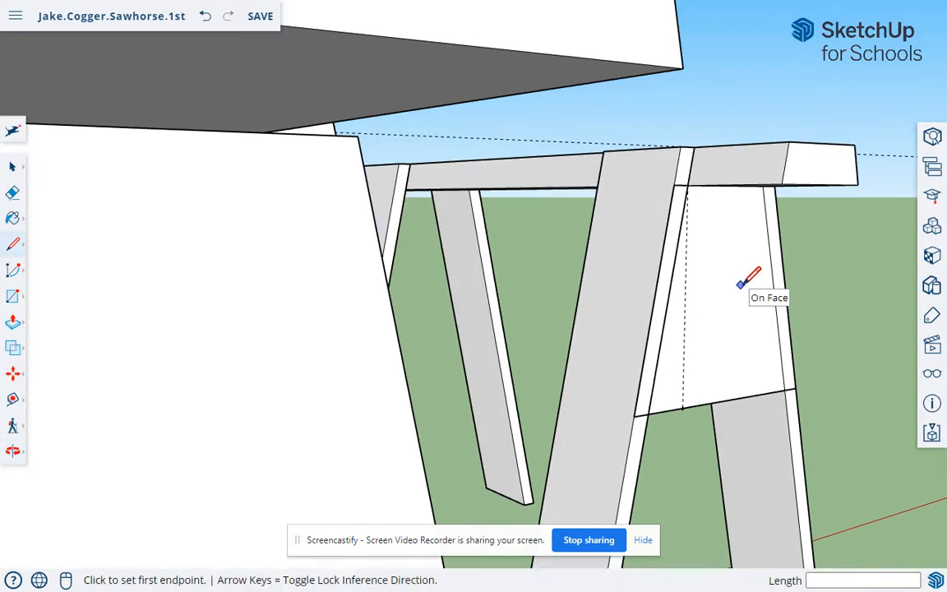
key("p")
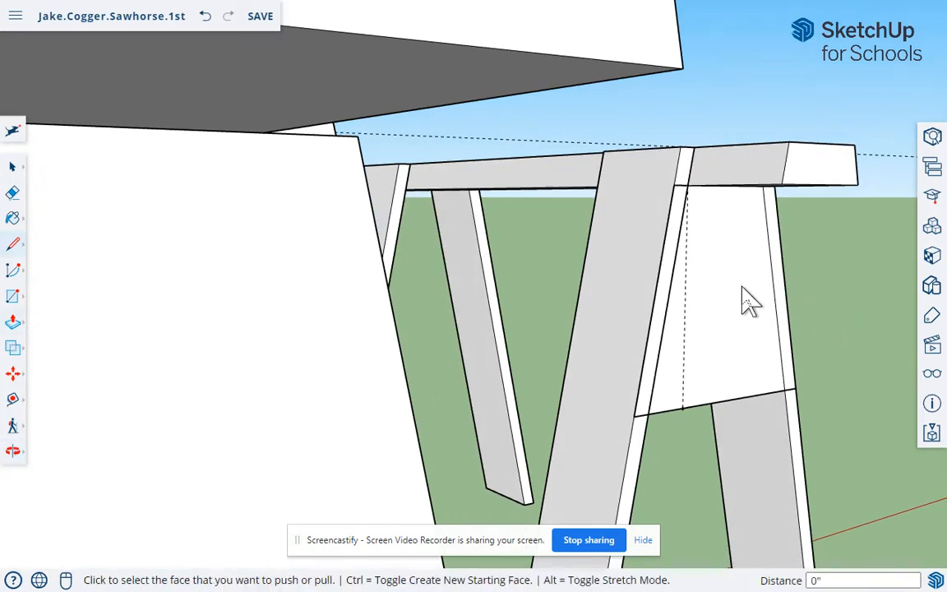
left_click(709, 300)
left_click(763, 329)
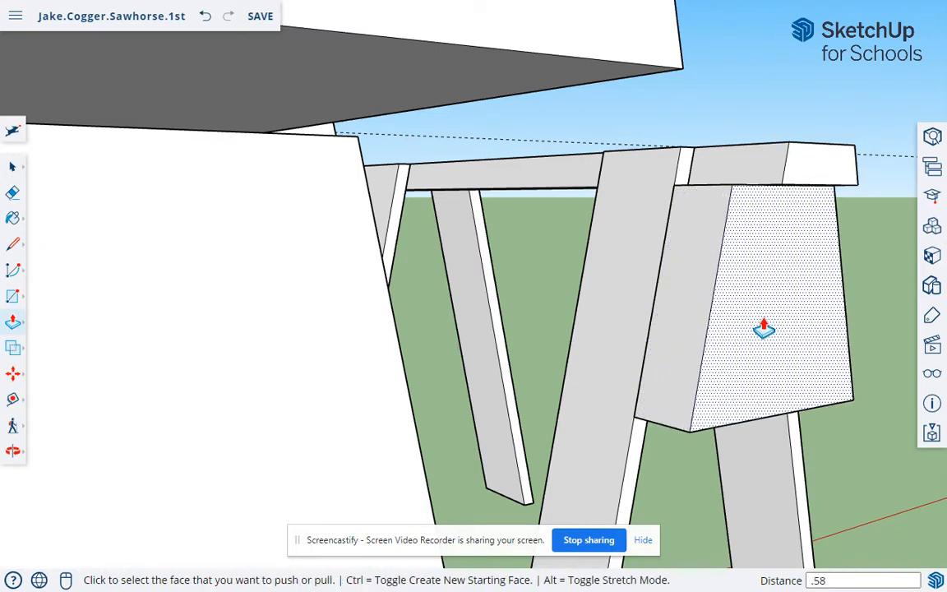
type(".5")
key("Return")
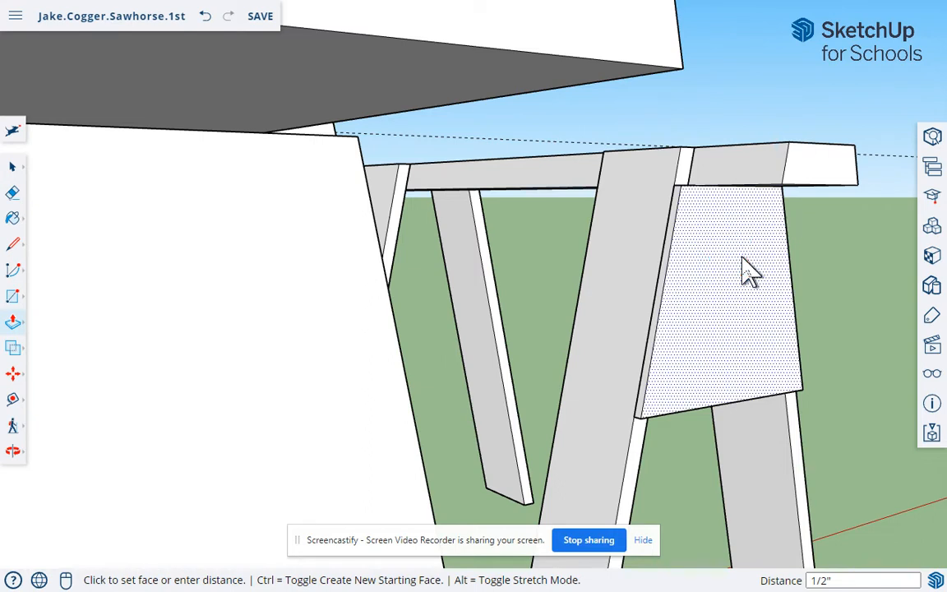
Step: Select the whole gusset with its faces and edges and make it a group
key("space")
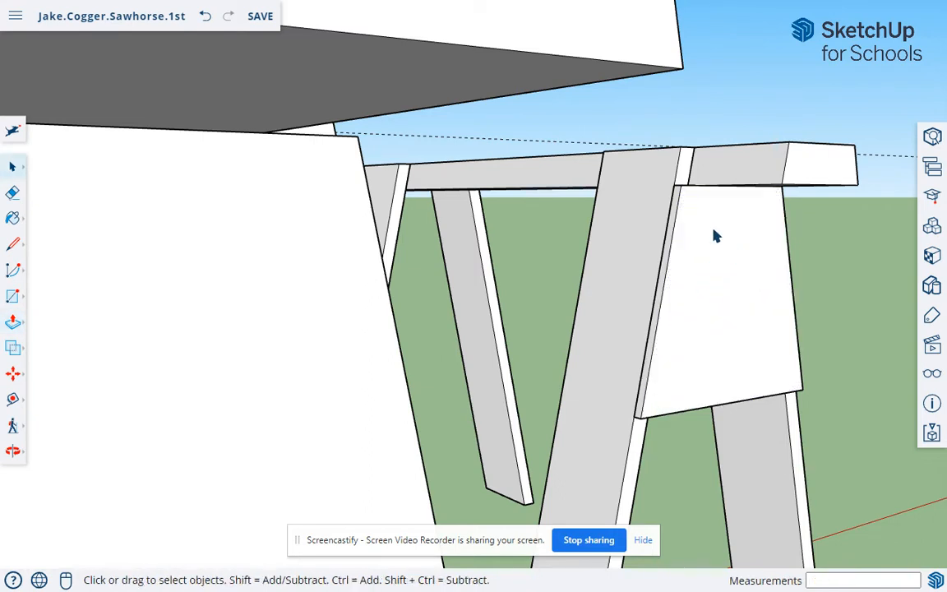
left_click(716, 236)
right_click(716, 236)
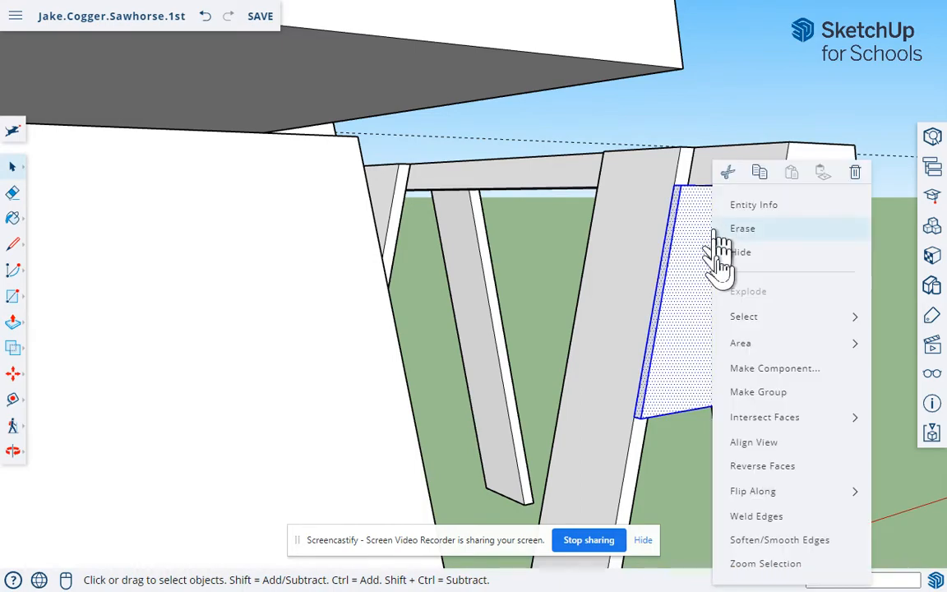
left_click(746, 393)
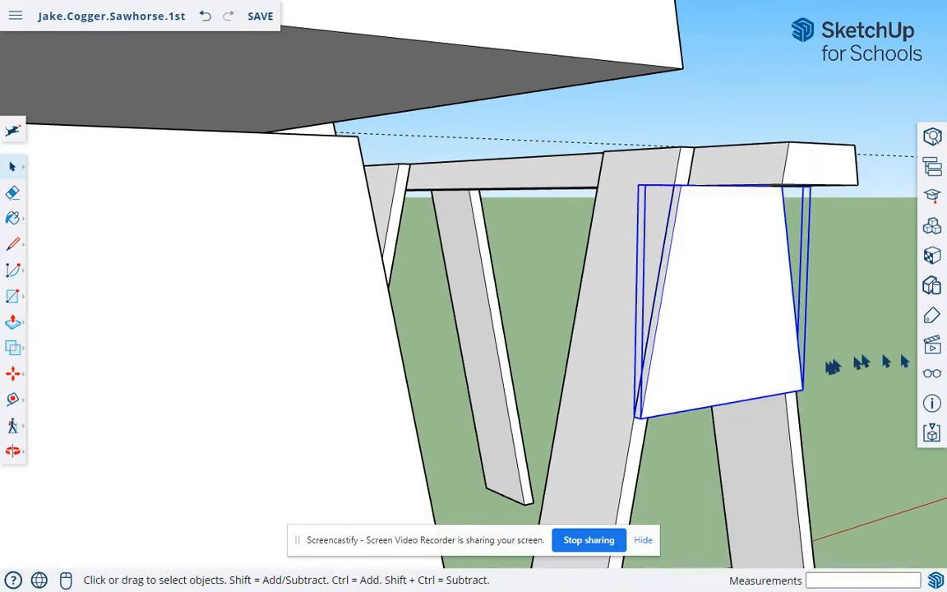
Step: Copy the gusset group along the green axis and place the copy against the outer side of the opposite leg pair
middle_click_drag(866, 377, 215, 326)
scroll(592, 221, "down", 5)
middle_click_drag(593, 220, 469, 296)
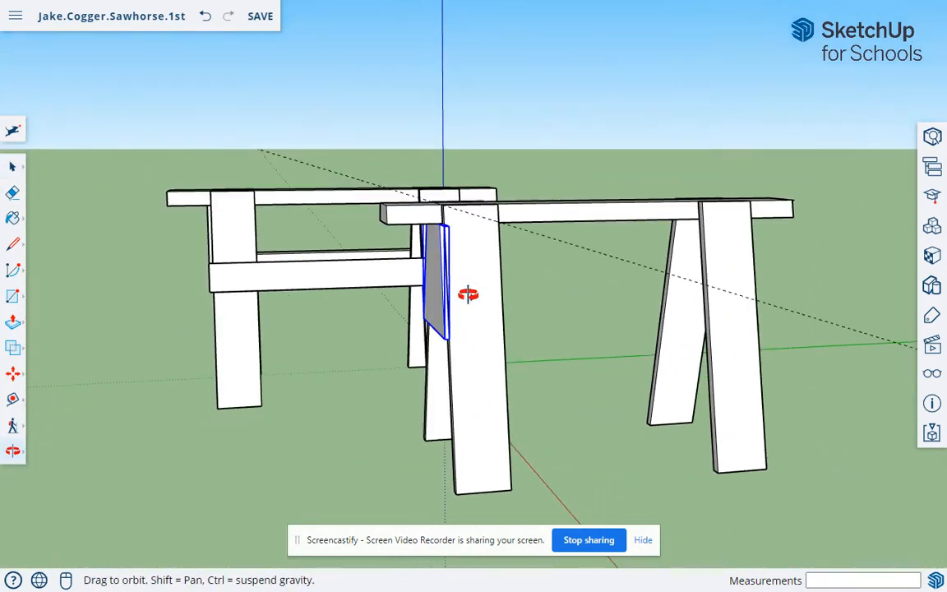
scroll(422, 370, "up", 3)
scroll(431, 355, "down", 2)
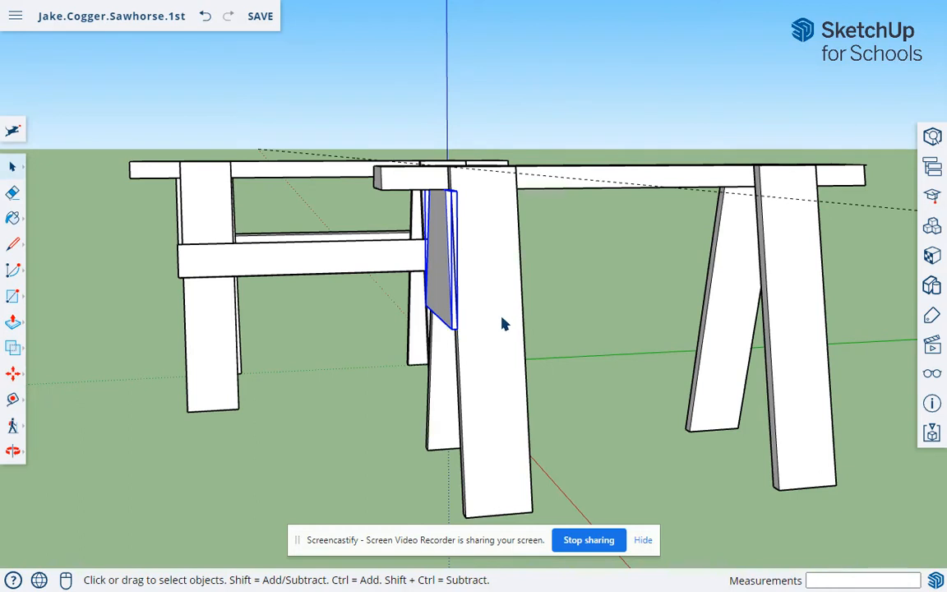
key("m")
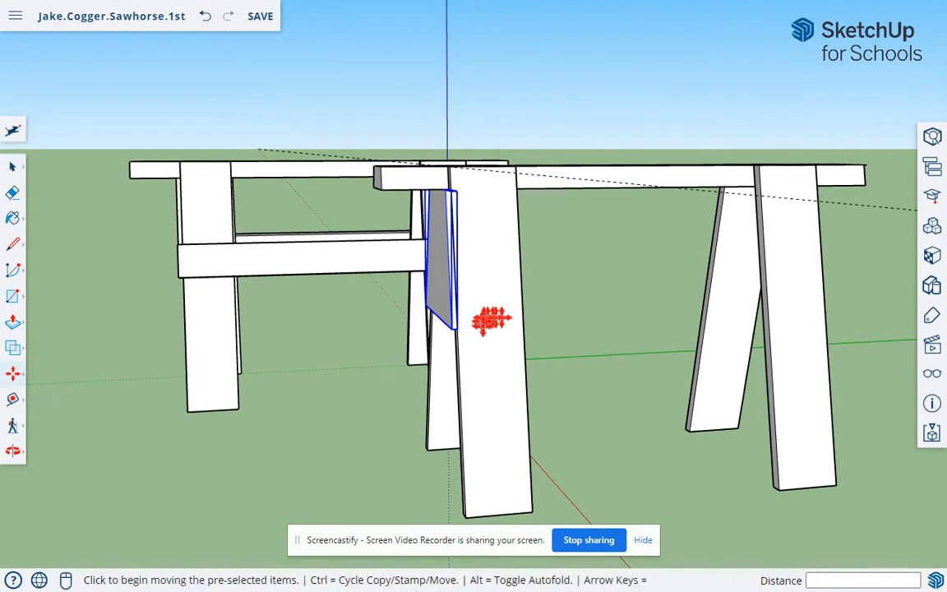
key("ctrl")
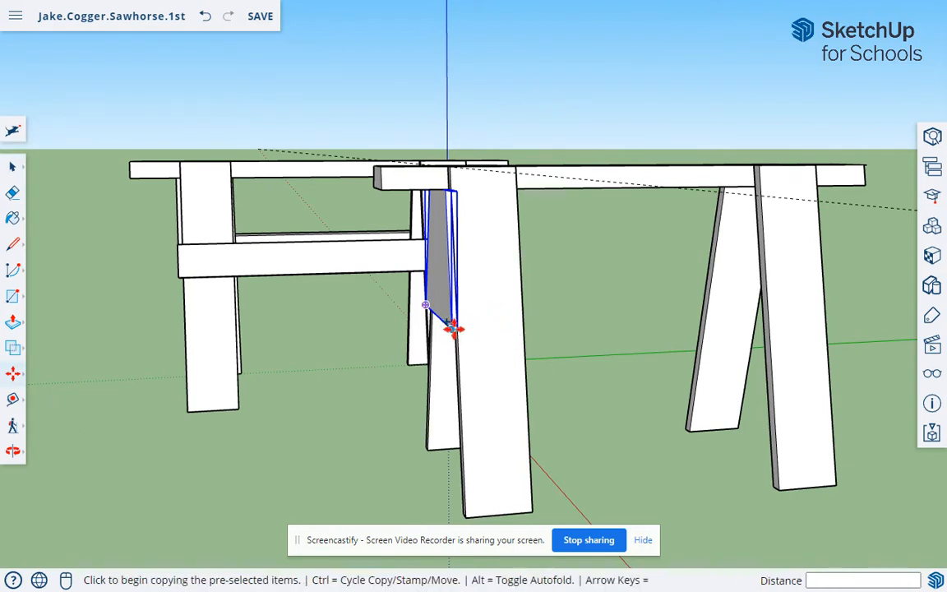
left_click(453, 328)
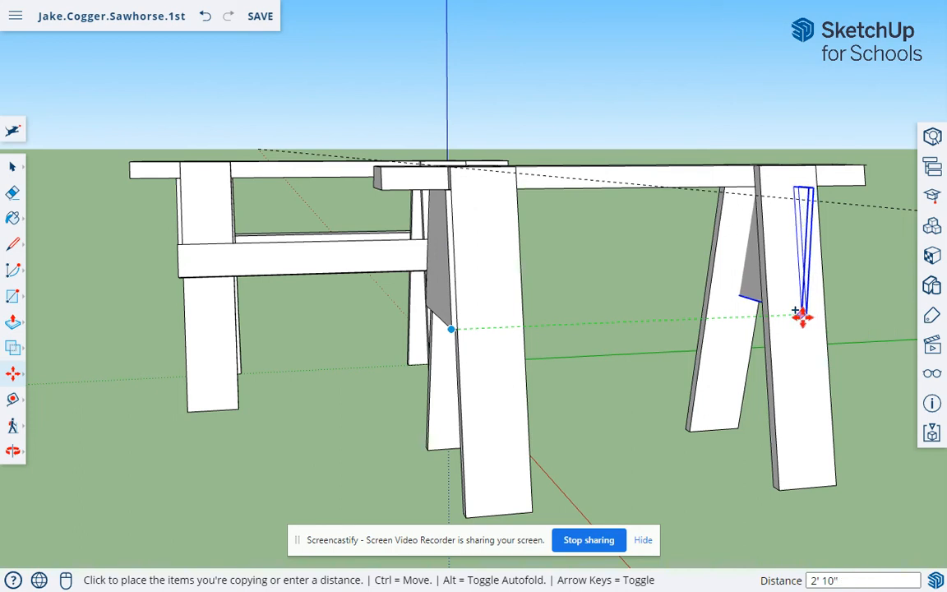
key("Right")
key("Left")
key("Right")
key("Left")
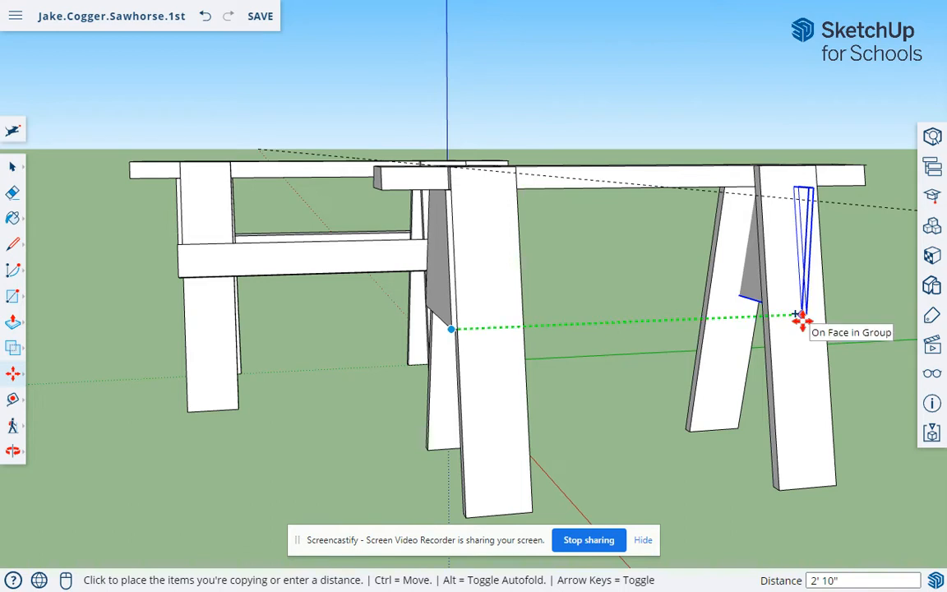
key("Left")
key("Left")
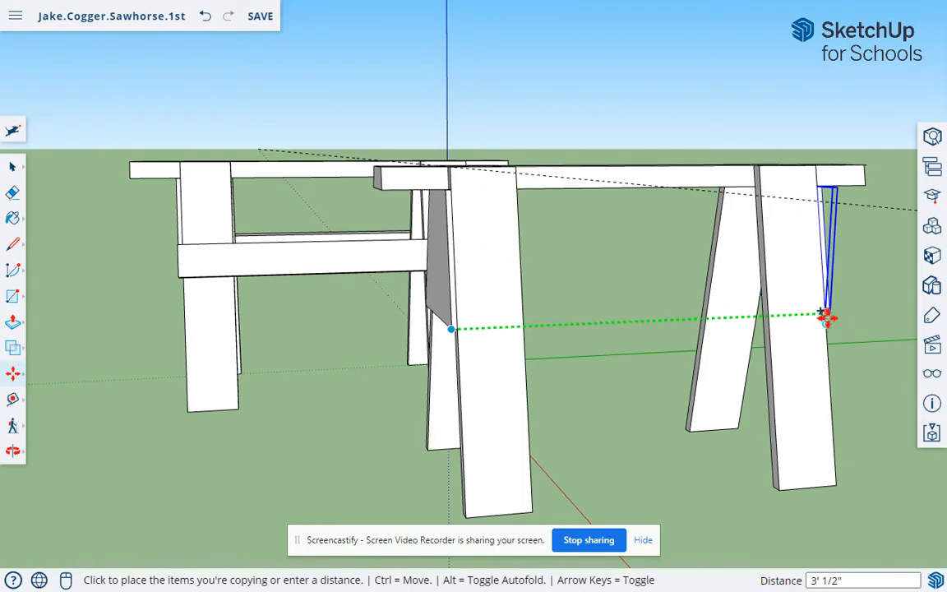
scroll(825, 314, "up", 5)
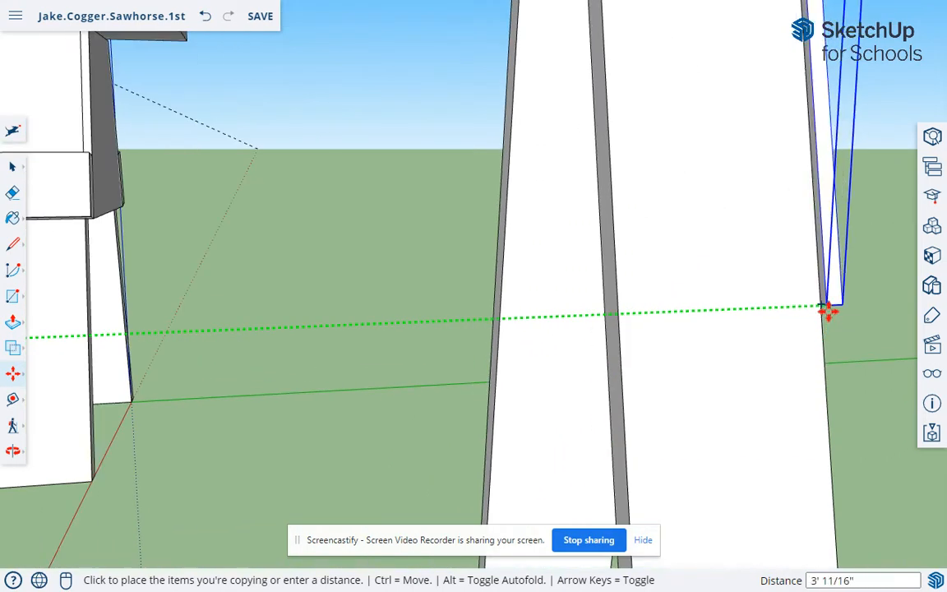
left_click(822, 311)
scroll(822, 317, "down", 6)
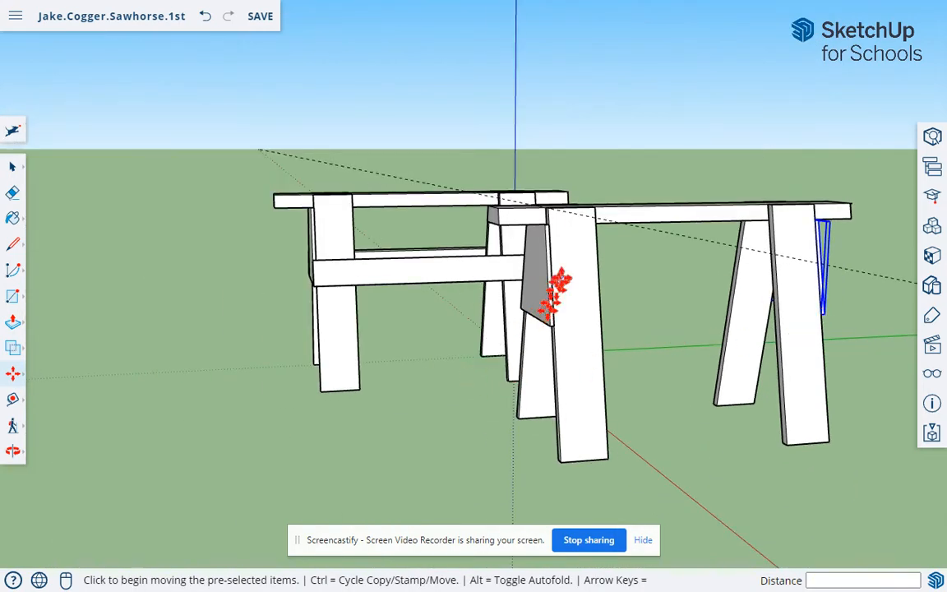
key("space")
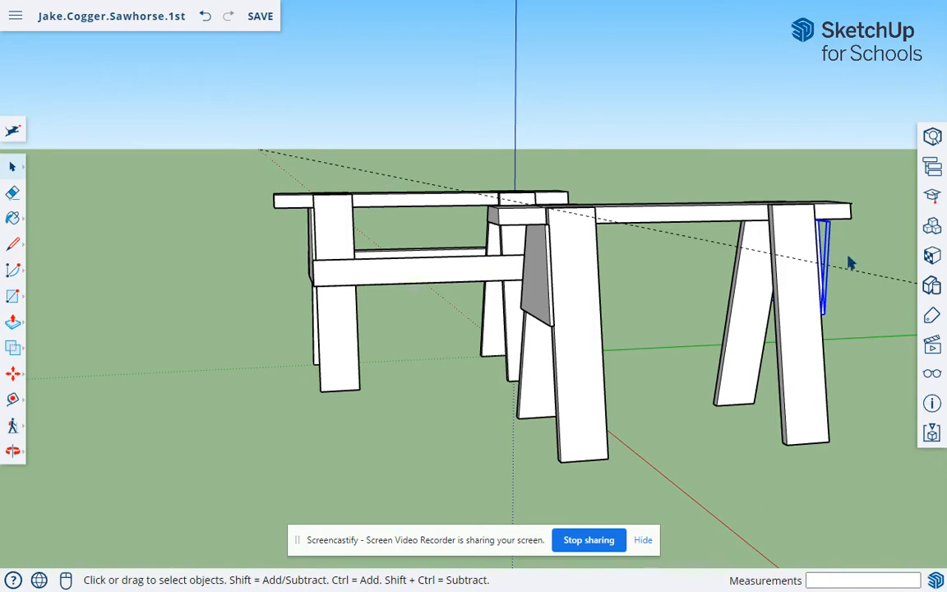
Step: Deselect the copied gusset and draw a line along the green axis between the lower outer corners of the two gussets
middle_click_drag(288, 271, 379, 292)
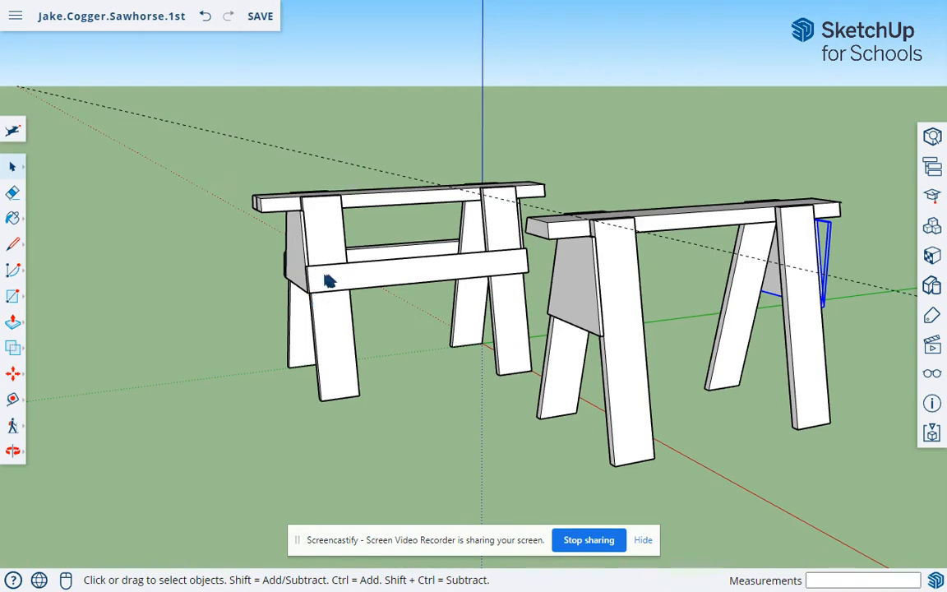
middle_click_drag(619, 313, 582, 348)
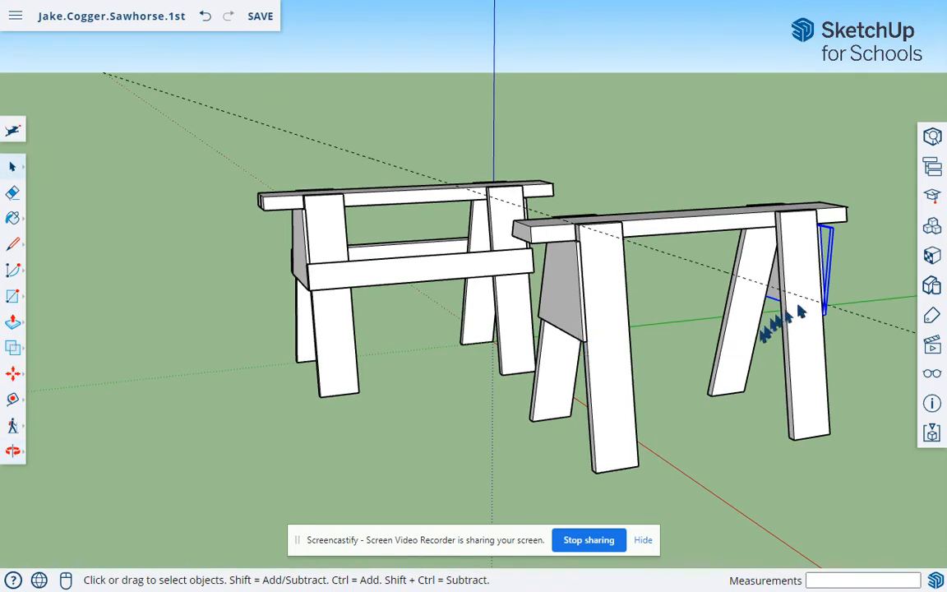
scroll(609, 382, "up", 3)
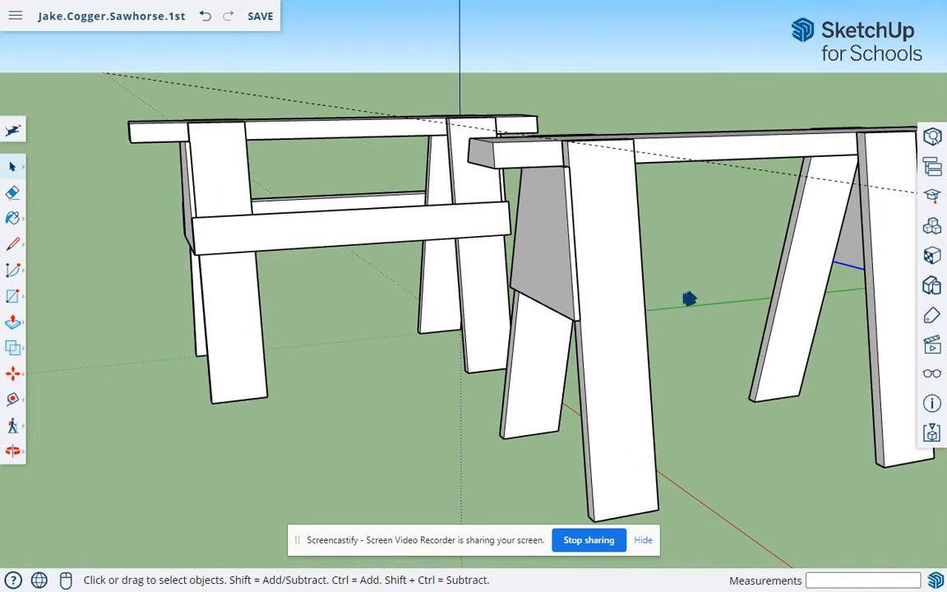
middle_click_drag(687, 298, 488, 329, "shift")
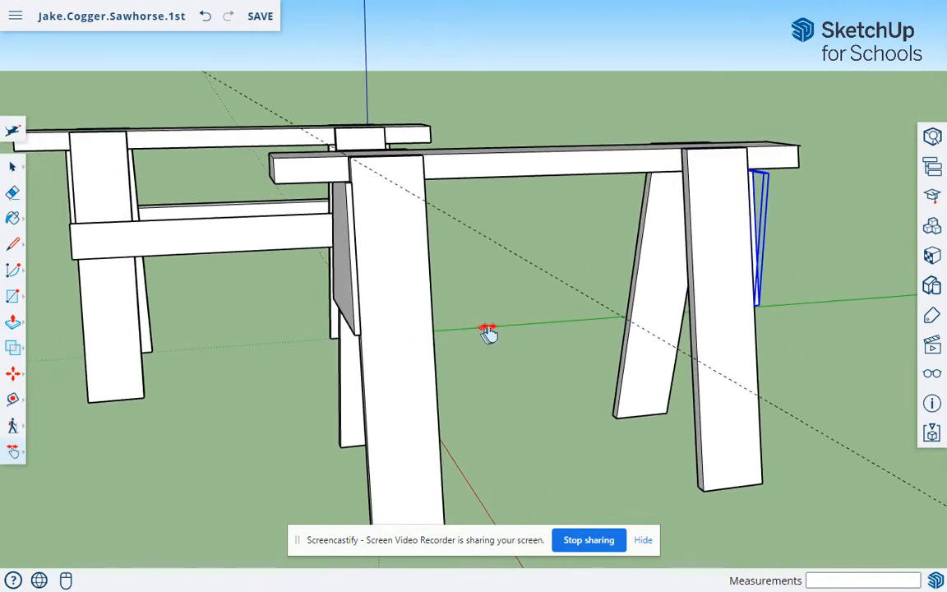
key("l")
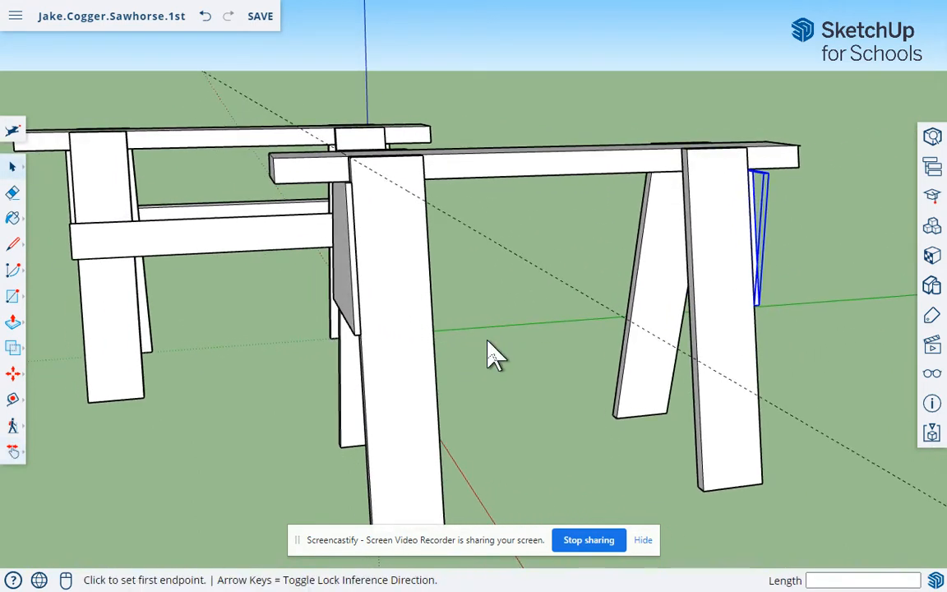
key("space")
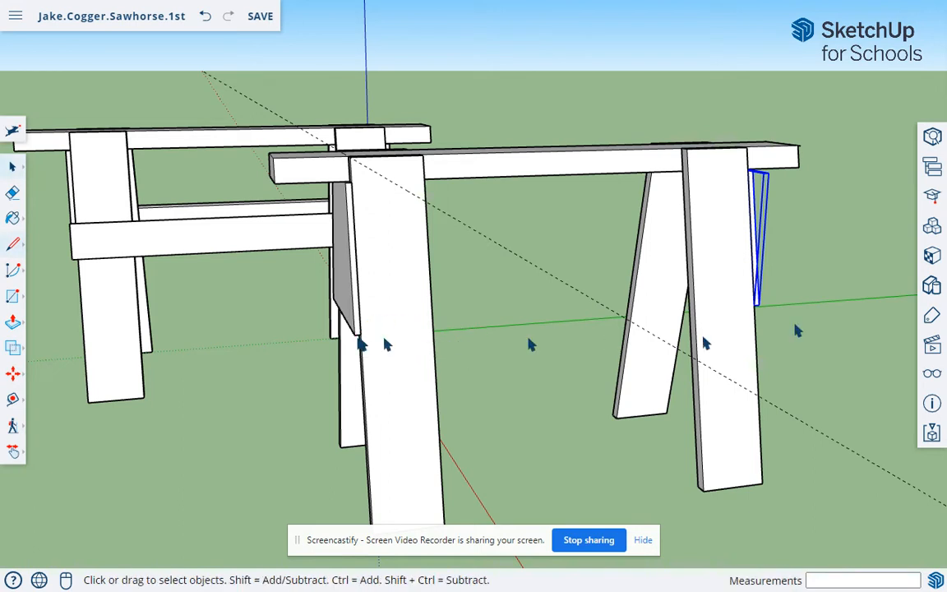
left_click(768, 264)
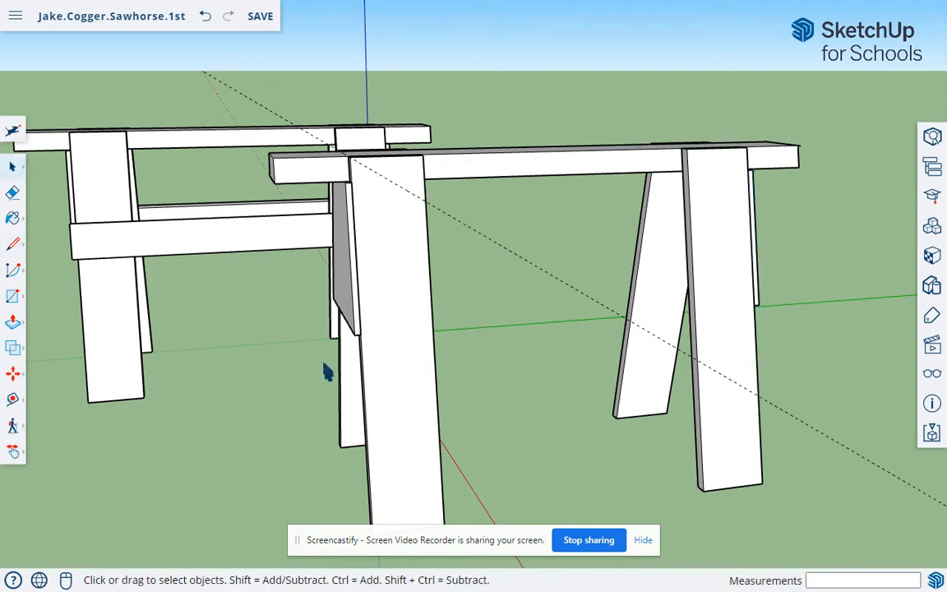
key("l")
left_click(354, 334)
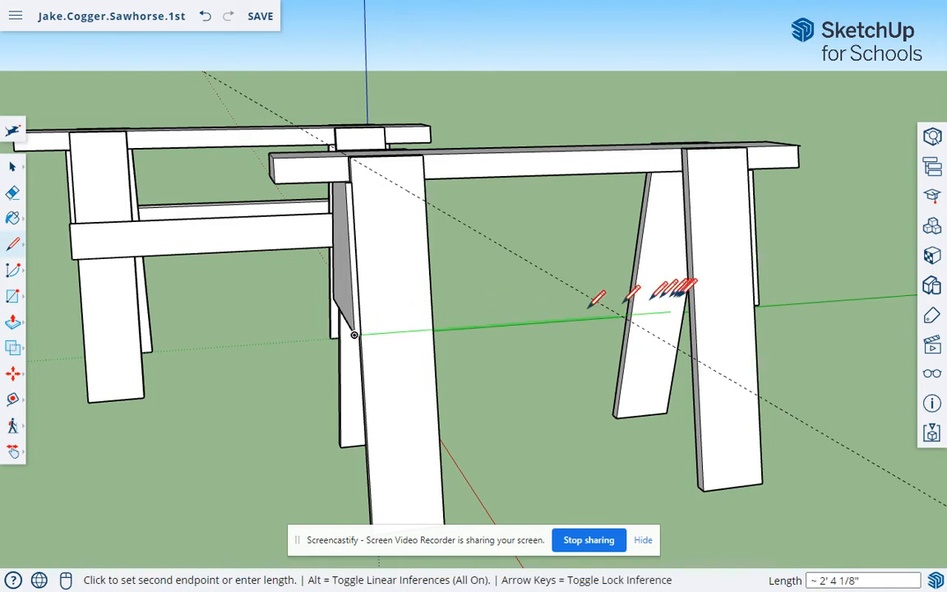
left_click(760, 304)
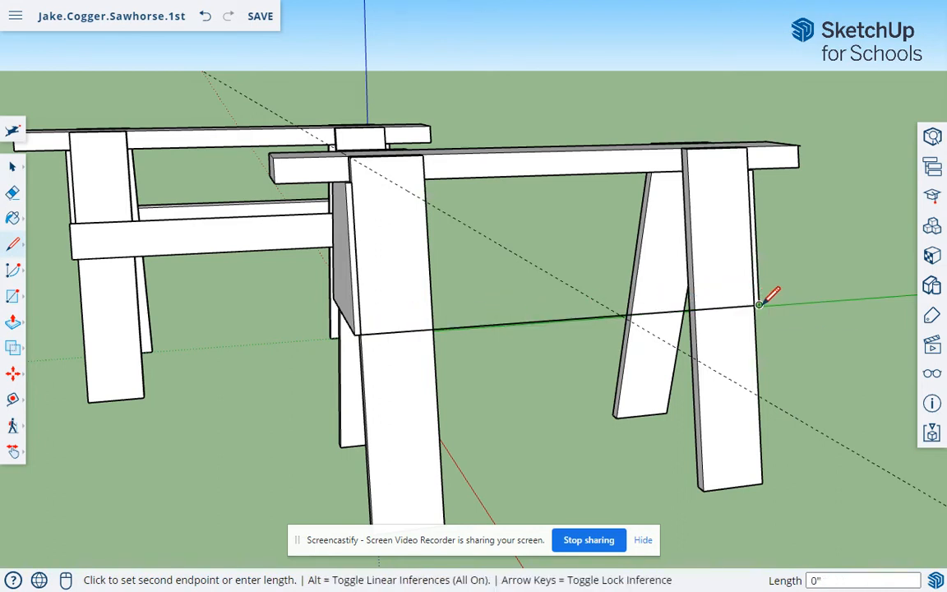
key("Escape")
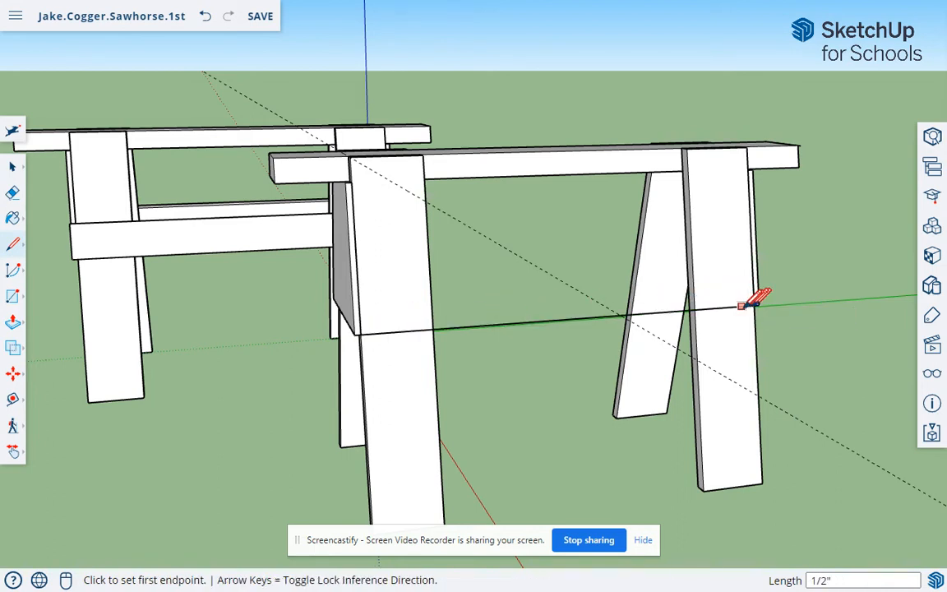
left_click(759, 305)
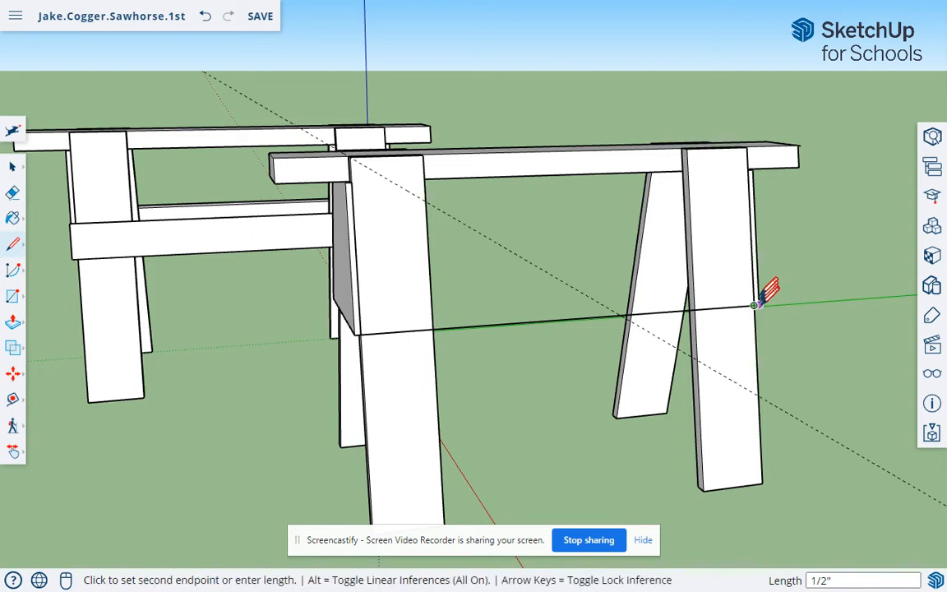
left_click(751, 236)
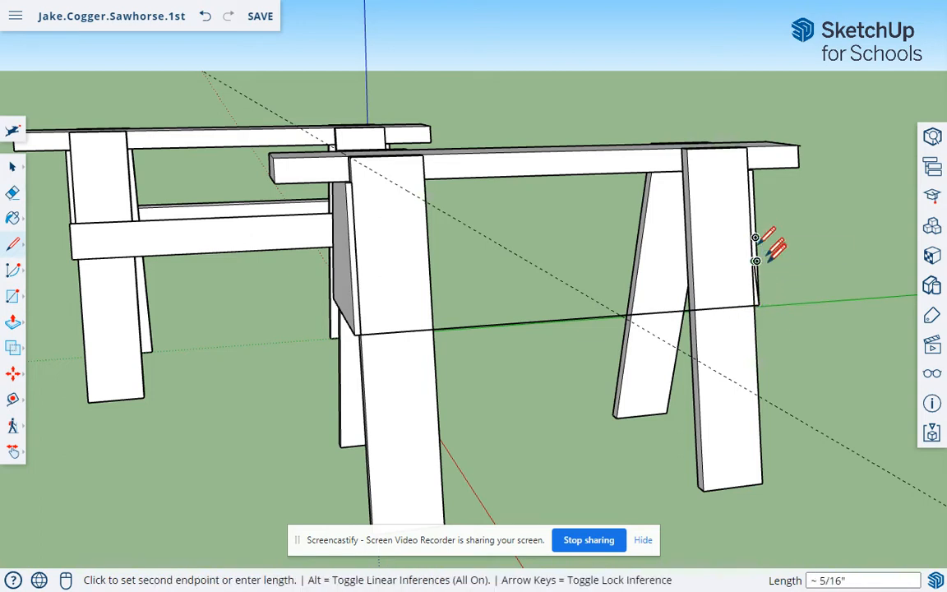
left_click(752, 261)
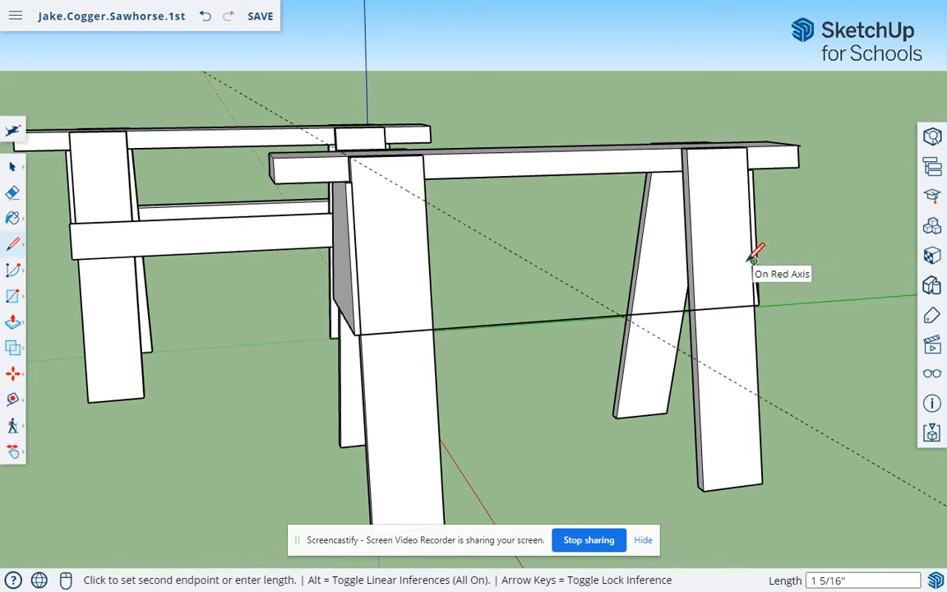
key("ctrl+z")
Step: Try to outline a 4-inch-high stretcher face between the gussets above the lower line, and undo its lines
left_click(754, 305)
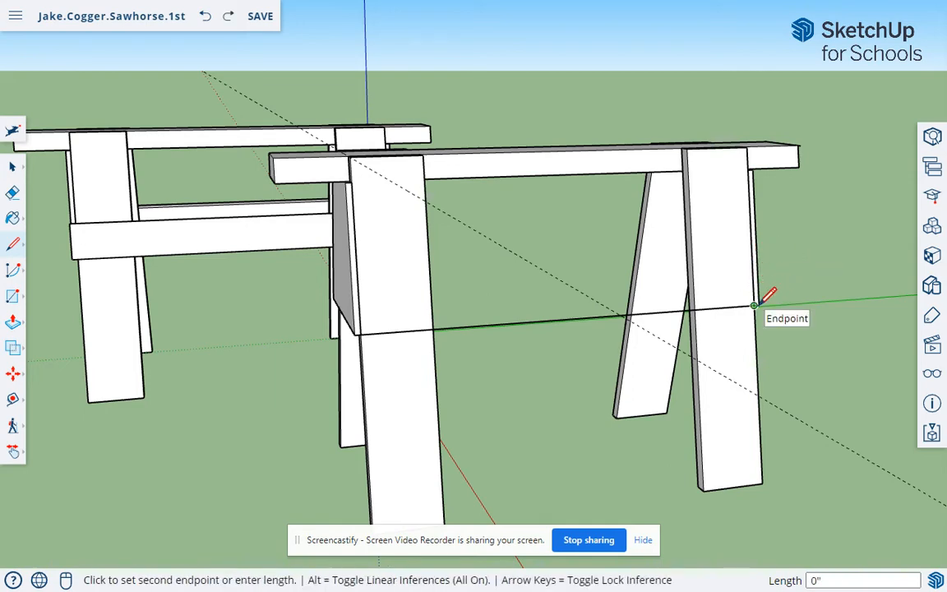
scroll(756, 302, "up", 3)
left_click(757, 305)
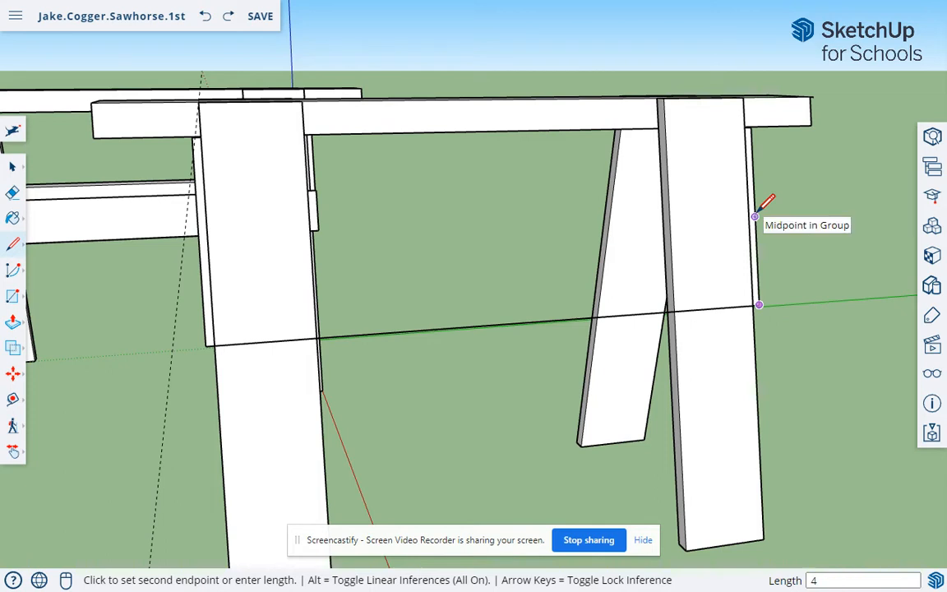
left_click(755, 247)
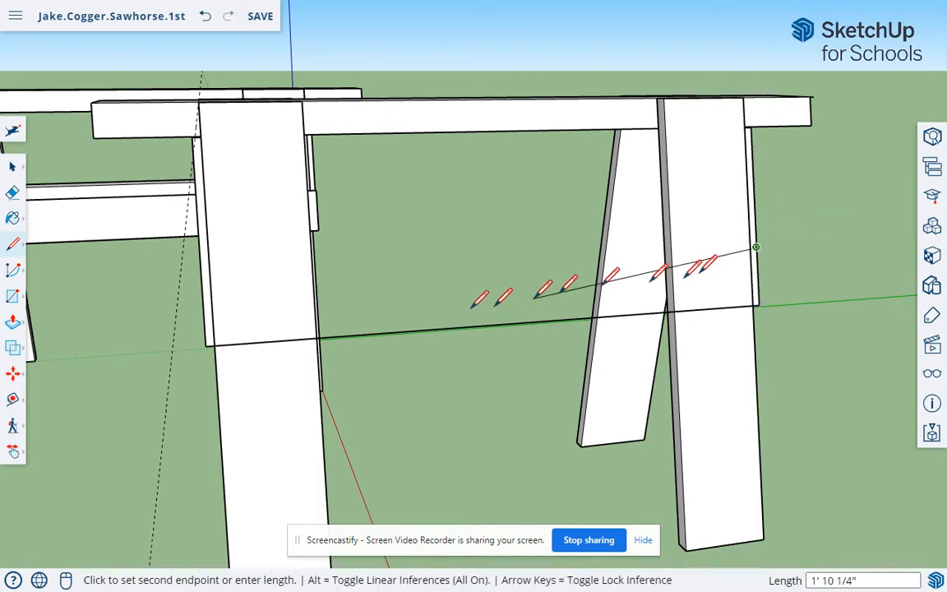
left_click(201, 278)
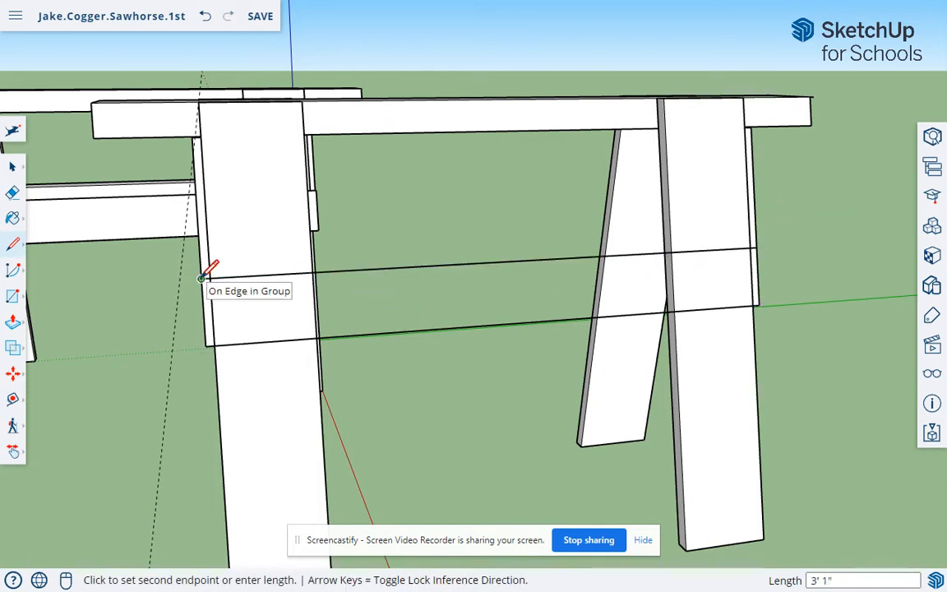
left_click(205, 346)
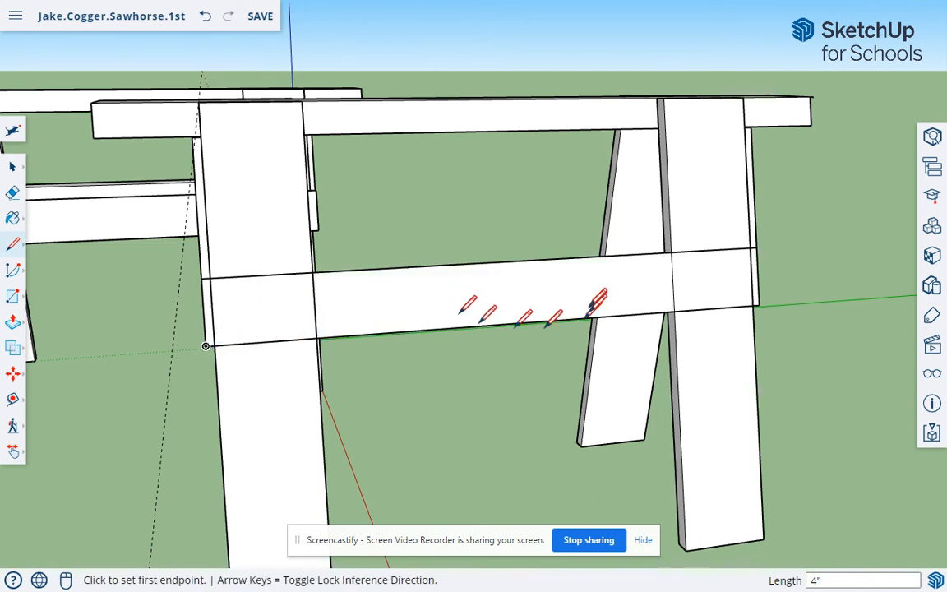
key("ctrl+z")
key("ctrl+z")
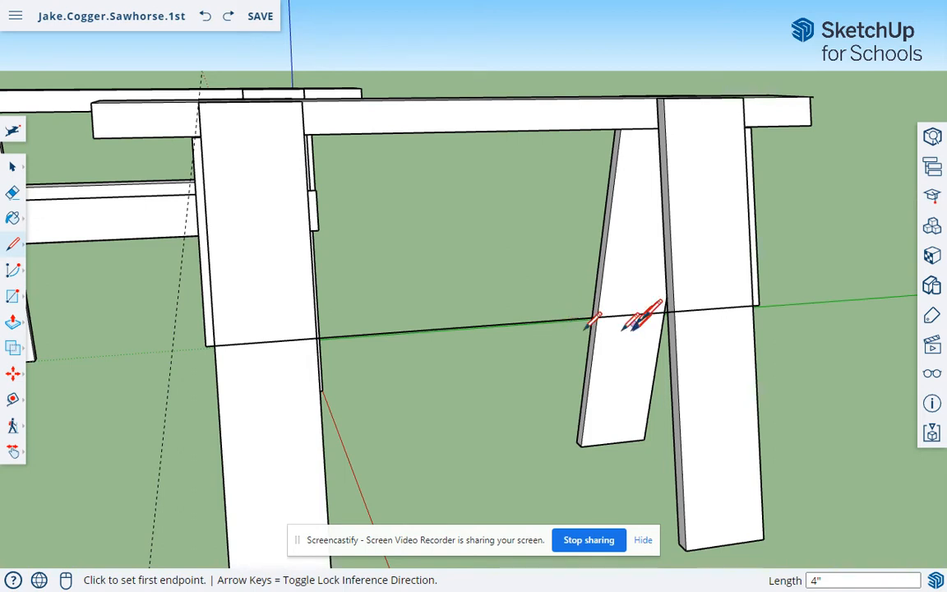
Step: Create a guide parallel to the lower line between the gussets, offset 4 inches upward
key("t")
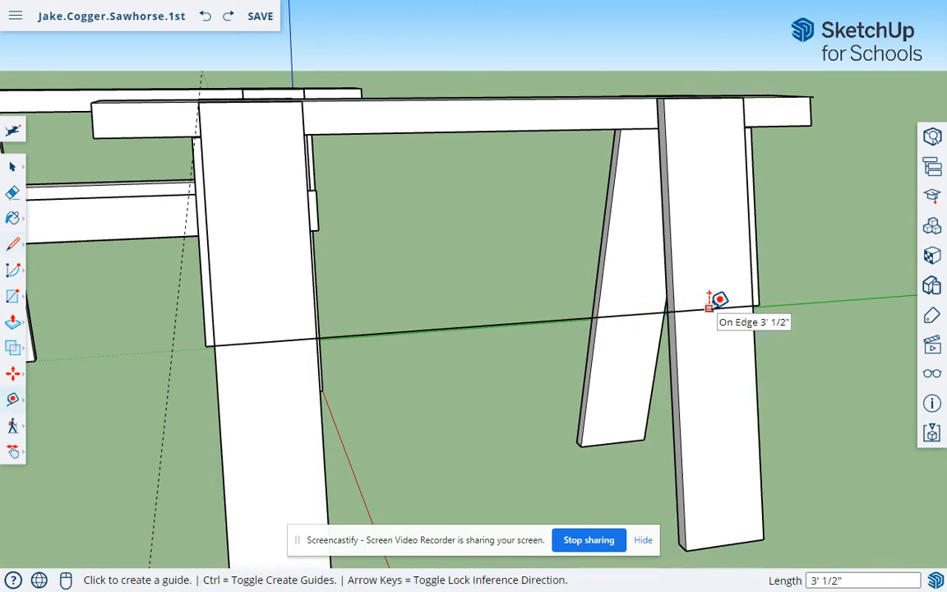
left_click(708, 308)
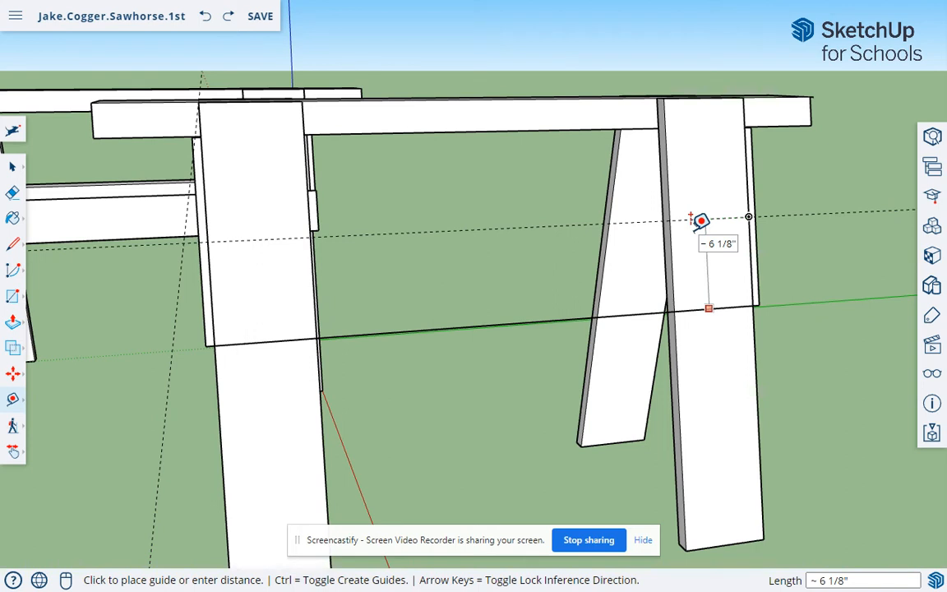
type("4")
key("Return")
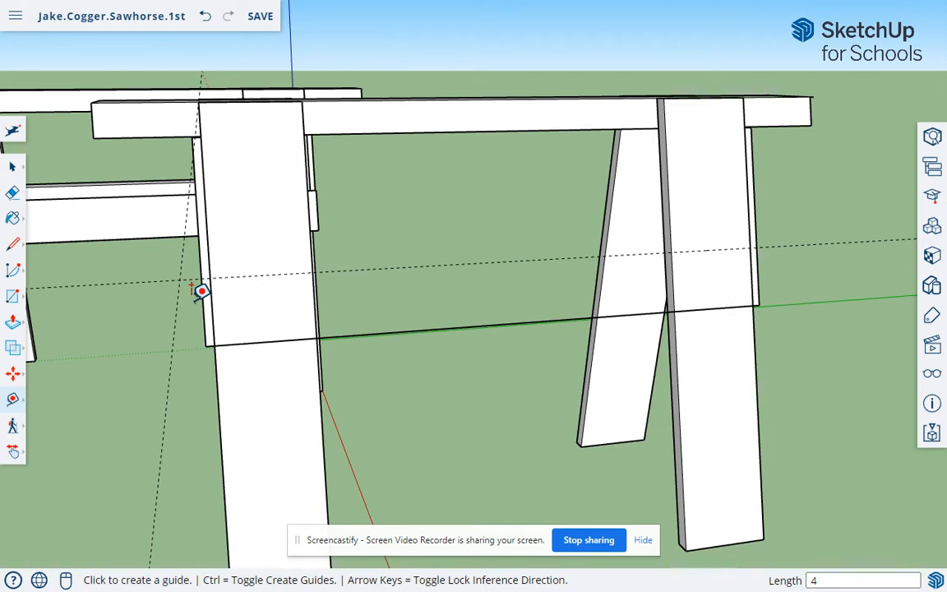
Step: Draw a line along the upper guide from the outer edge of one gusset to the outer edge of the other
key("l")
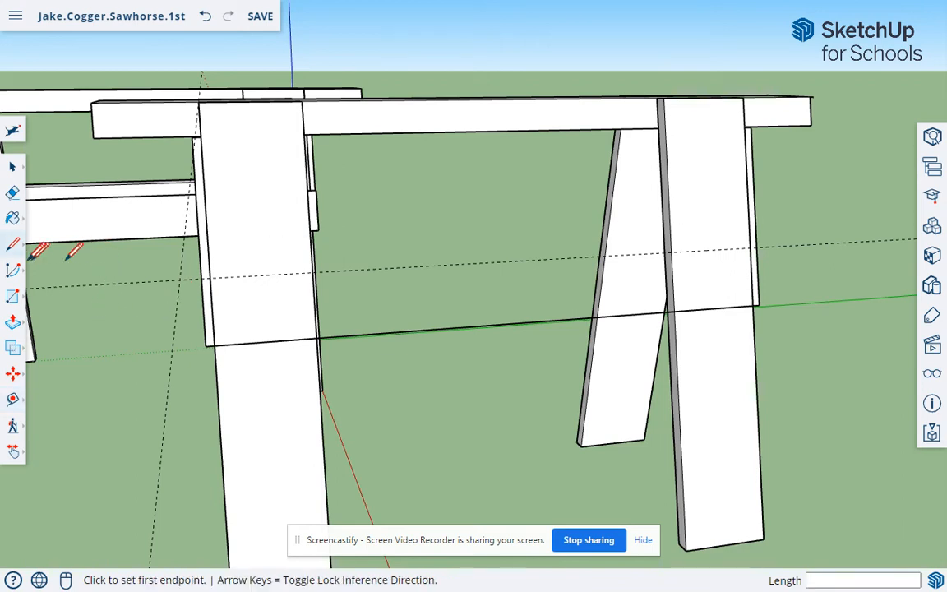
left_click(202, 277)
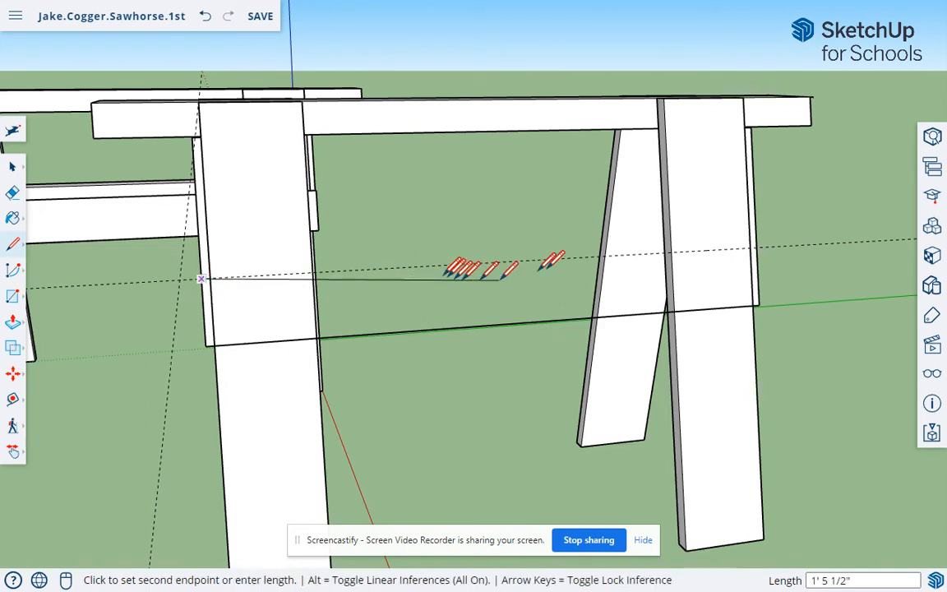
left_click(756, 246)
key("Escape")
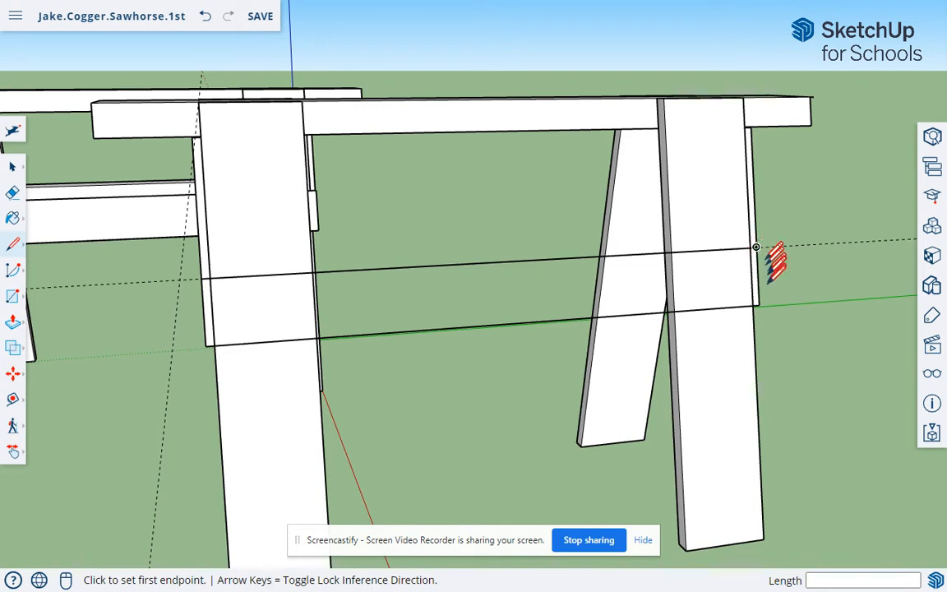
Step: Close the 4-inch-high stretcher face with lines along the gusset edges at both ends
left_click(756, 246)
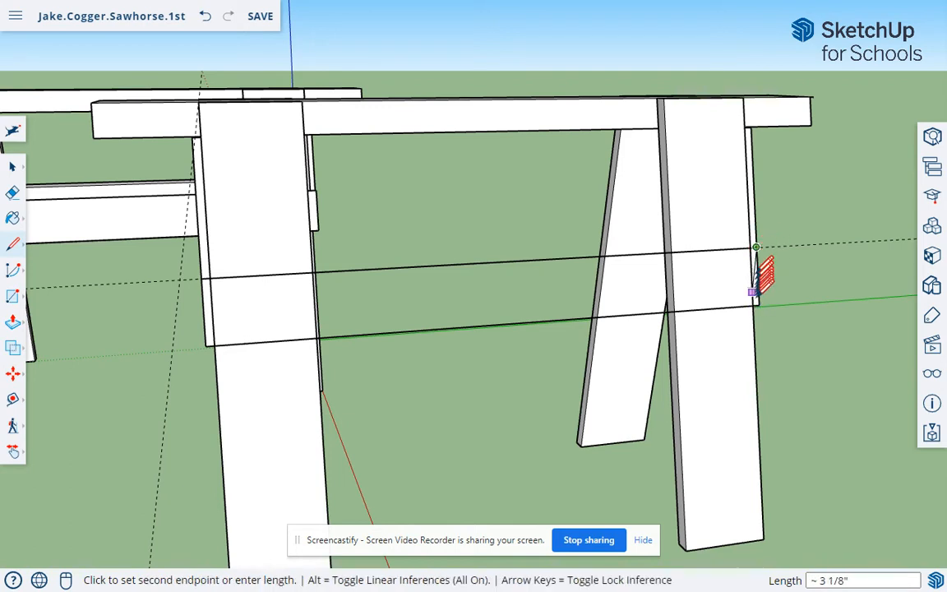
left_click(759, 305)
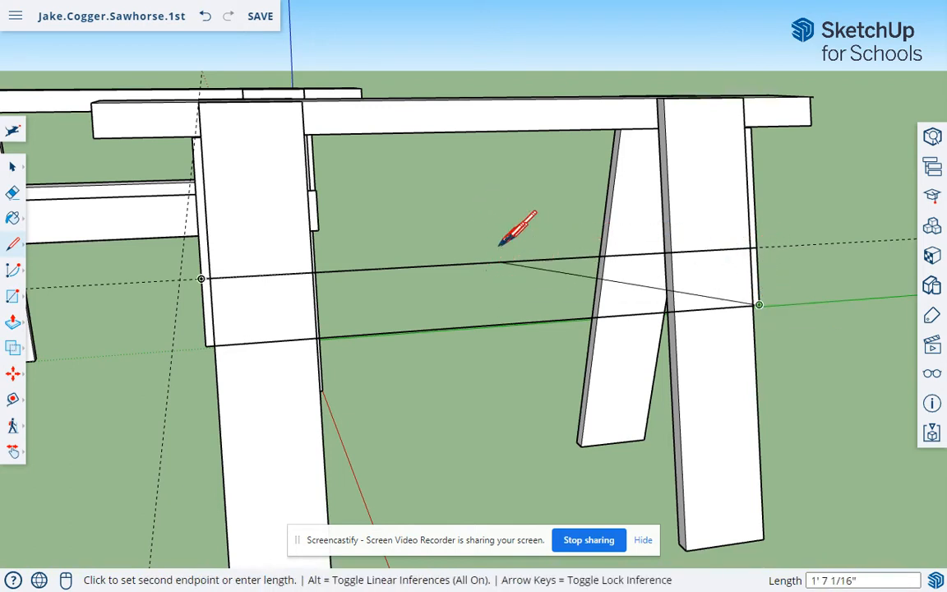
key("Escape")
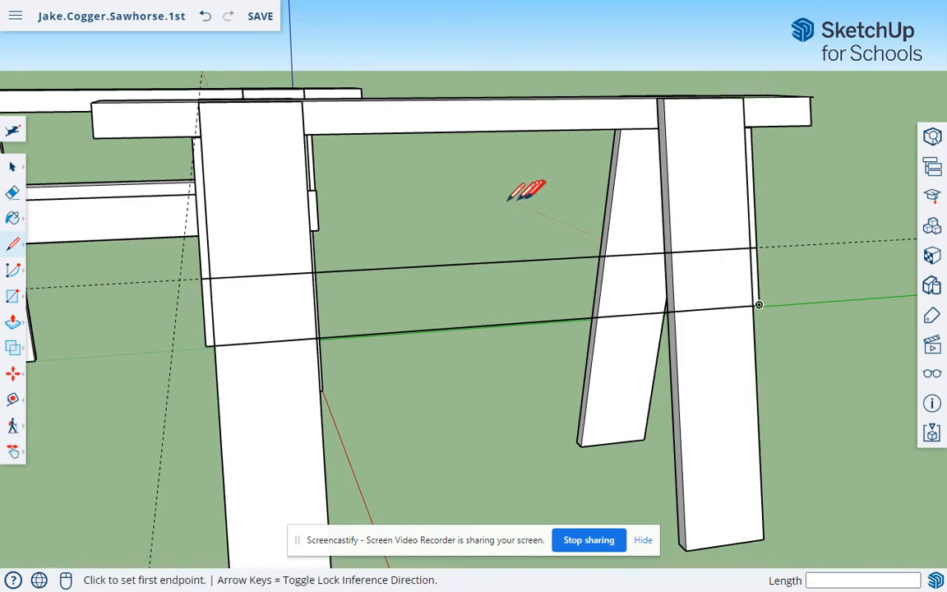
left_click(202, 278)
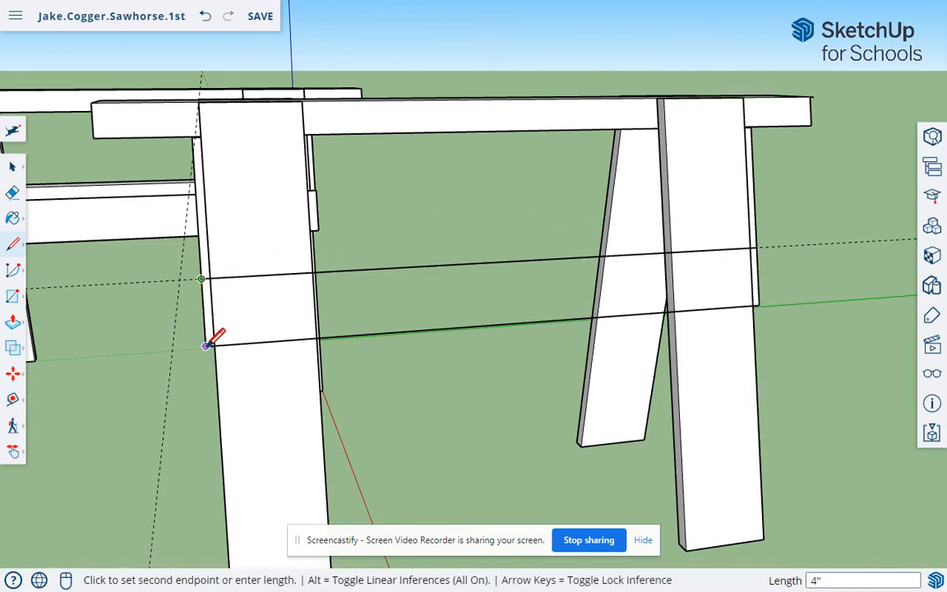
left_click(208, 344)
Step: Extrude the stretcher face outward from the legs by 1 inch with Push/Pull
middle_click_drag(302, 306, 574, 277)
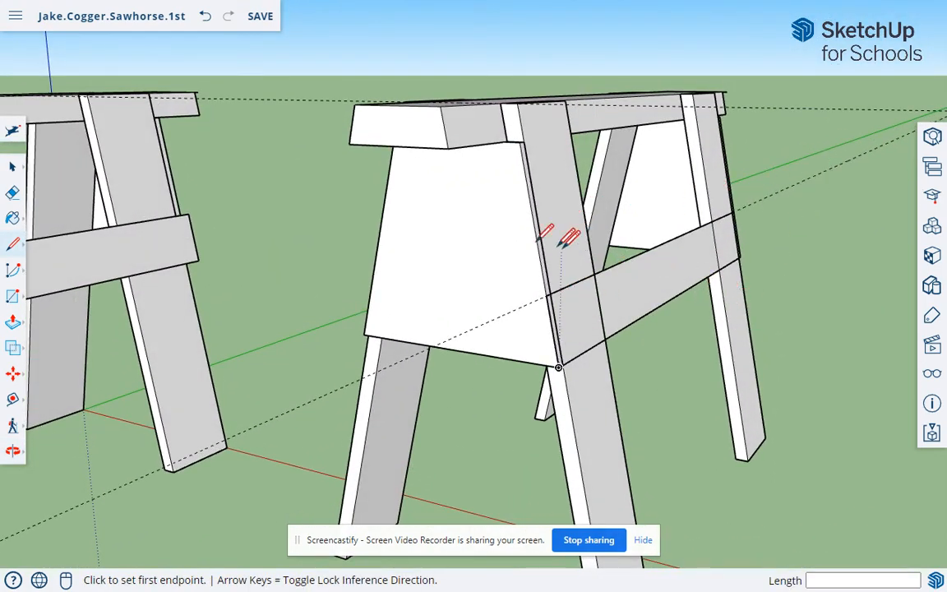
key("p")
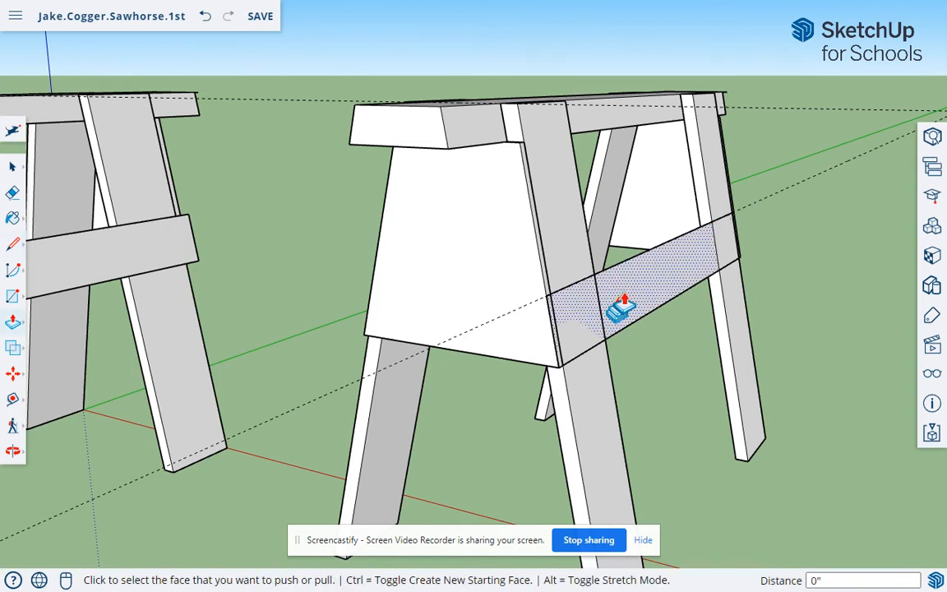
left_click(620, 308)
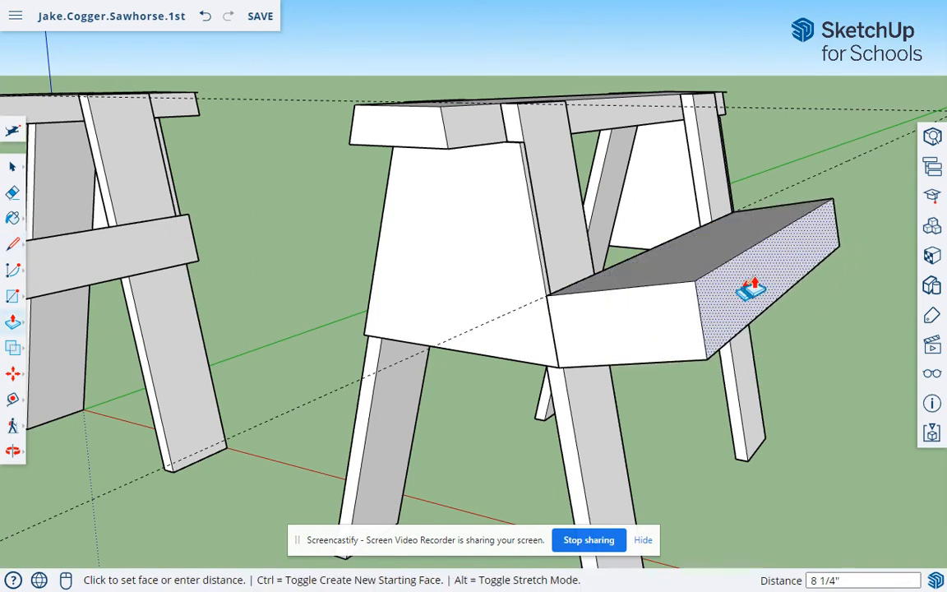
left_click(758, 291)
type("1")
key("Return")
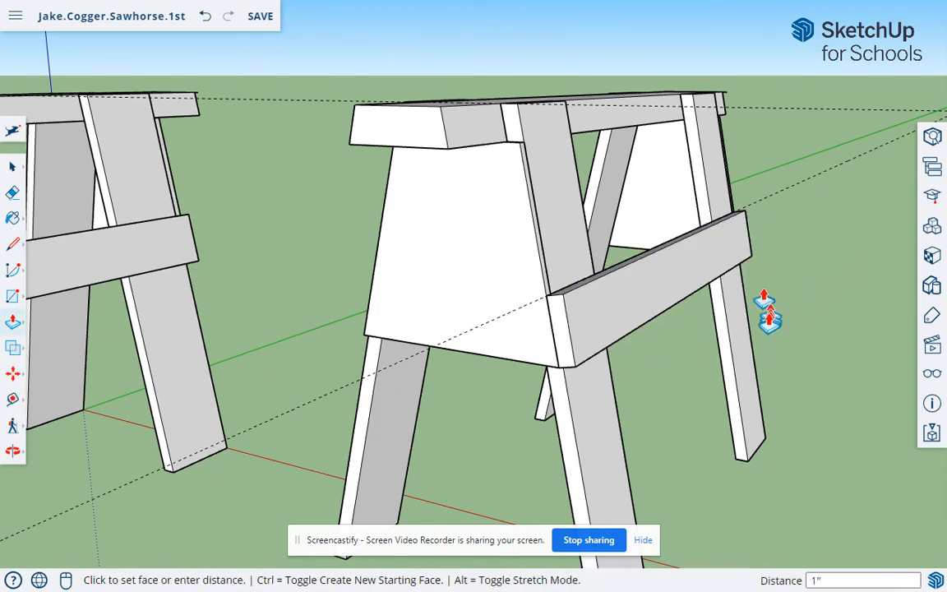
Step: Select the whole extruded stretcher and make it a group
key("space")
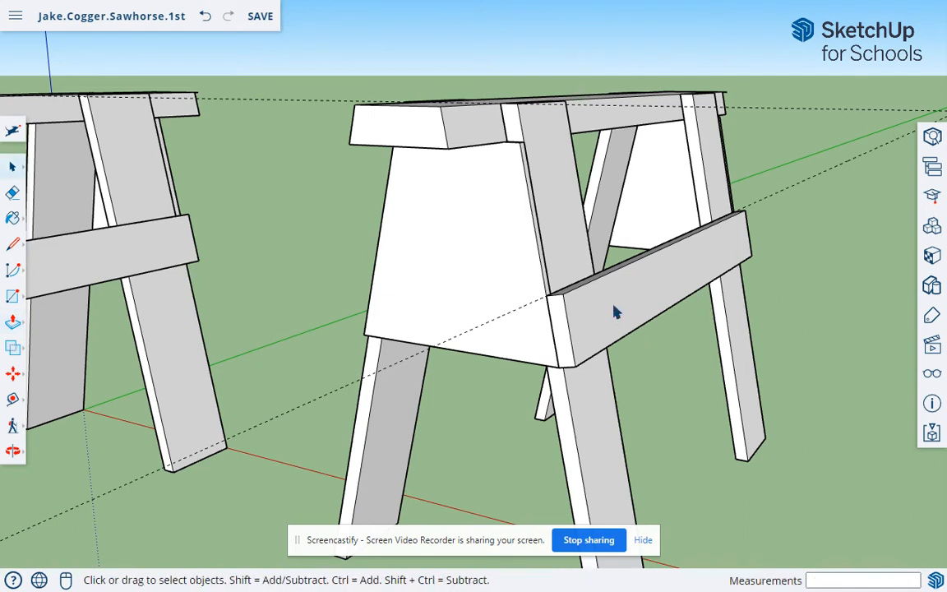
triple_click(617, 311)
right_click(617, 310)
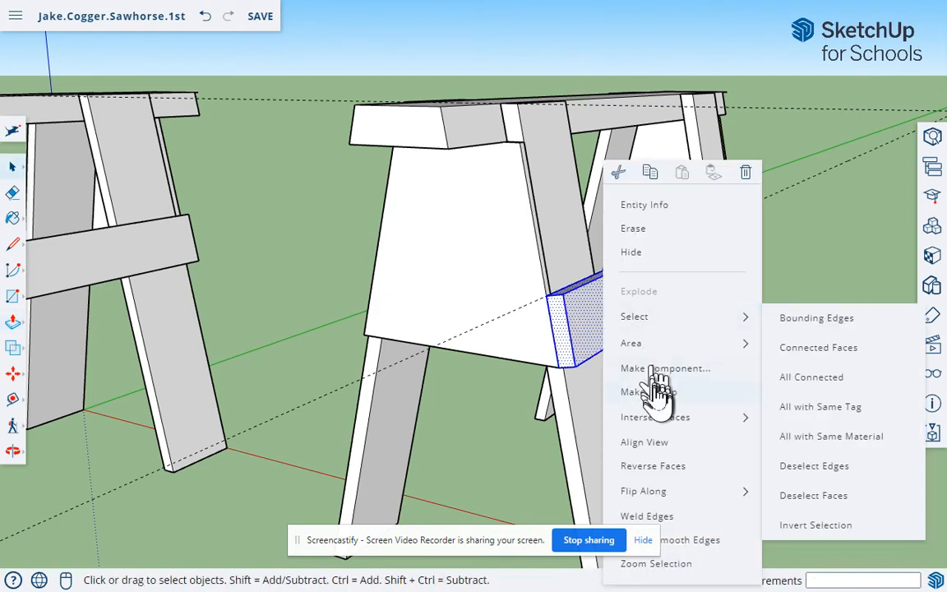
left_click(612, 391)
Step: Draw a line between the lower outer corners of the two gussets on the sawhorse's opposite side
middle_click_drag(418, 385, 943, 435)
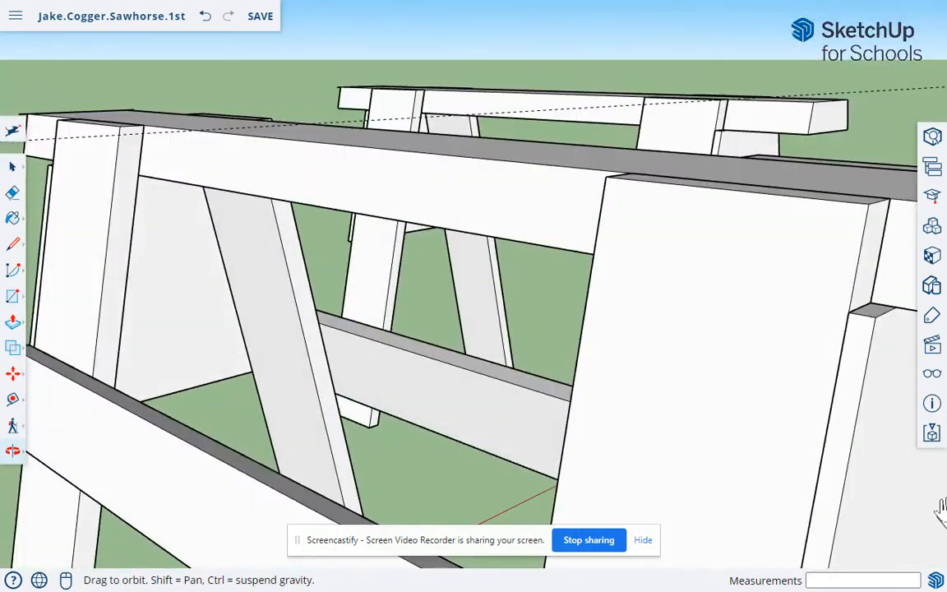
middle_click_drag(943, 511, 802, 451)
scroll(590, 308, "up", 2)
middle_click_drag(613, 321, 503, 268)
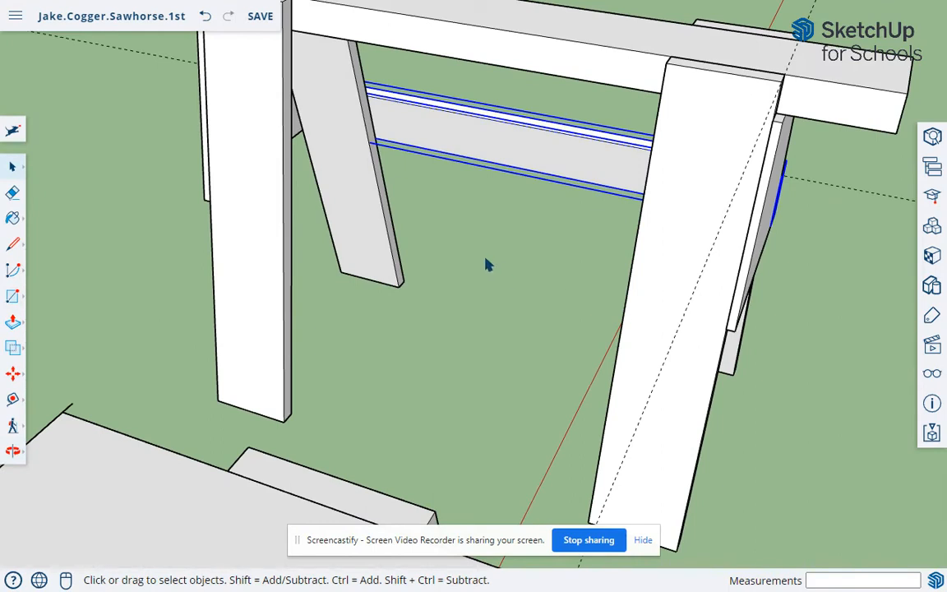
key("l")
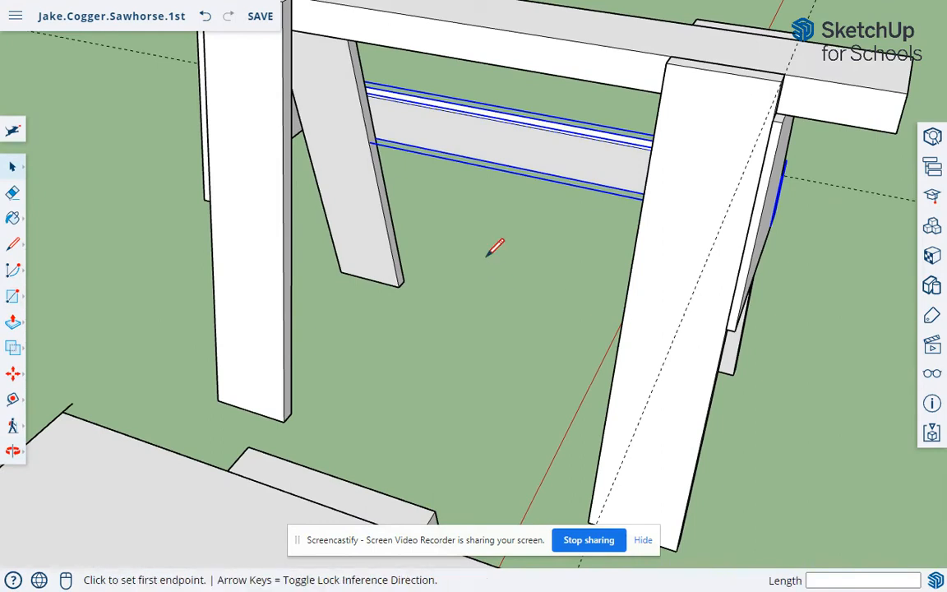
left_click(204, 199)
left_click(734, 330)
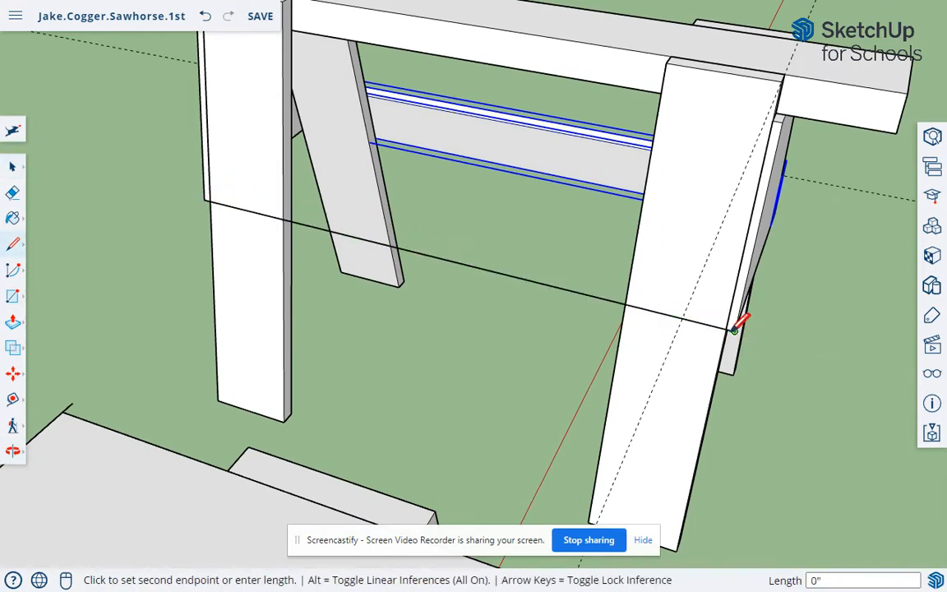
Step: Create a guide parallel to the new lower line, offset 4 inches upward
key("t")
left_click(660, 312)
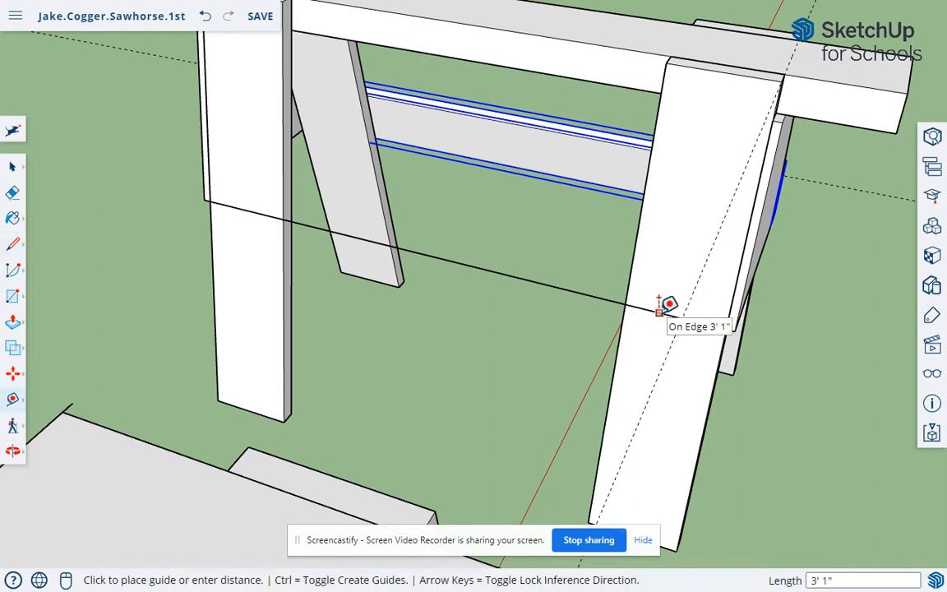
left_click(646, 207)
Step: Complete the second stretcher's face with a line along the guide between the gussets and 4-inch closing lines at both ends
key("l")
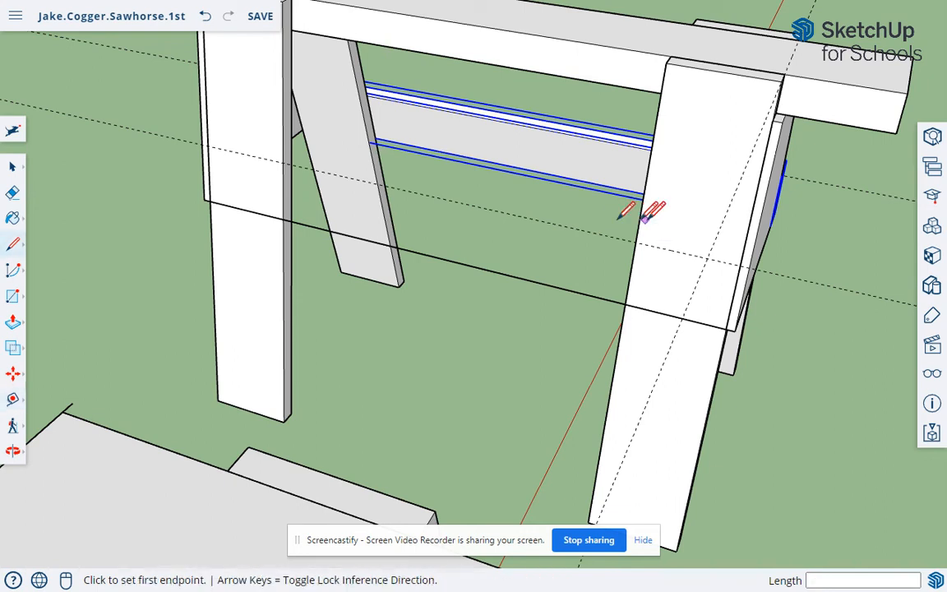
left_click(203, 143)
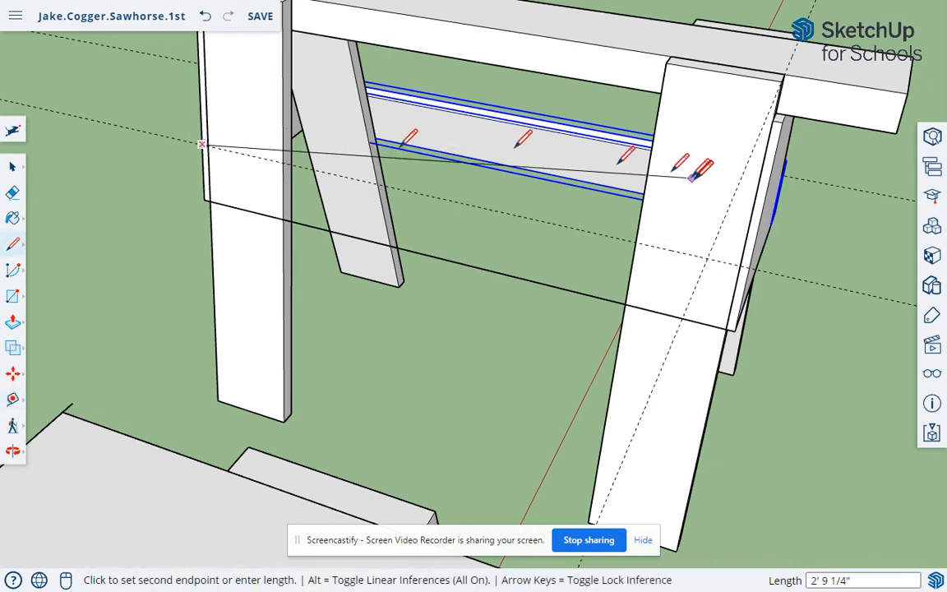
left_click(750, 267)
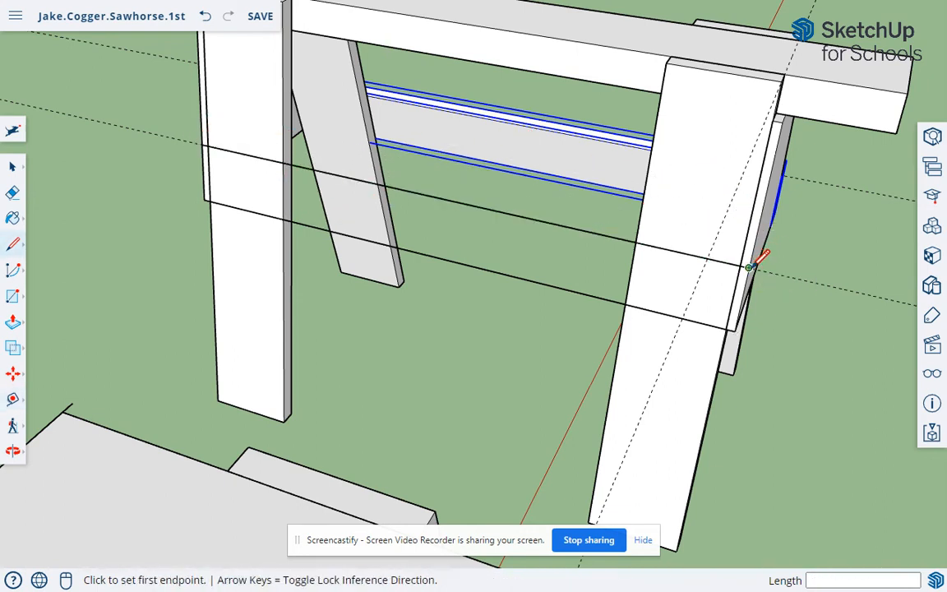
left_click(750, 267)
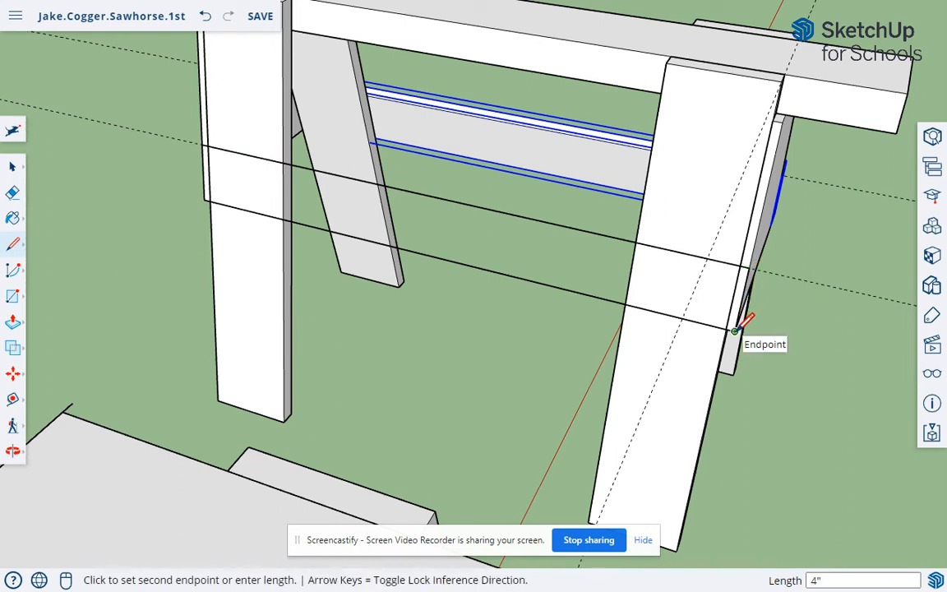
left_click(744, 317)
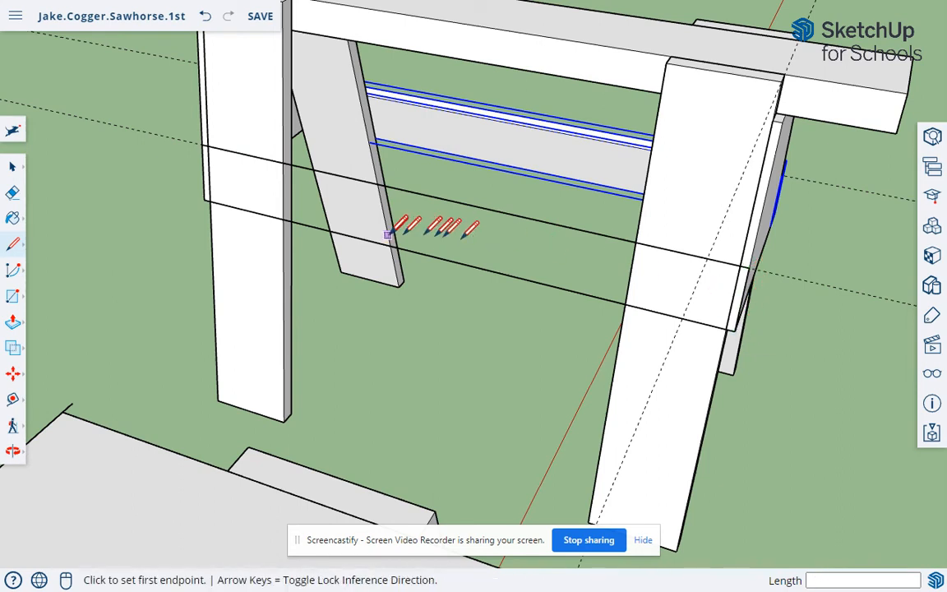
left_click(202, 144)
left_click(204, 199)
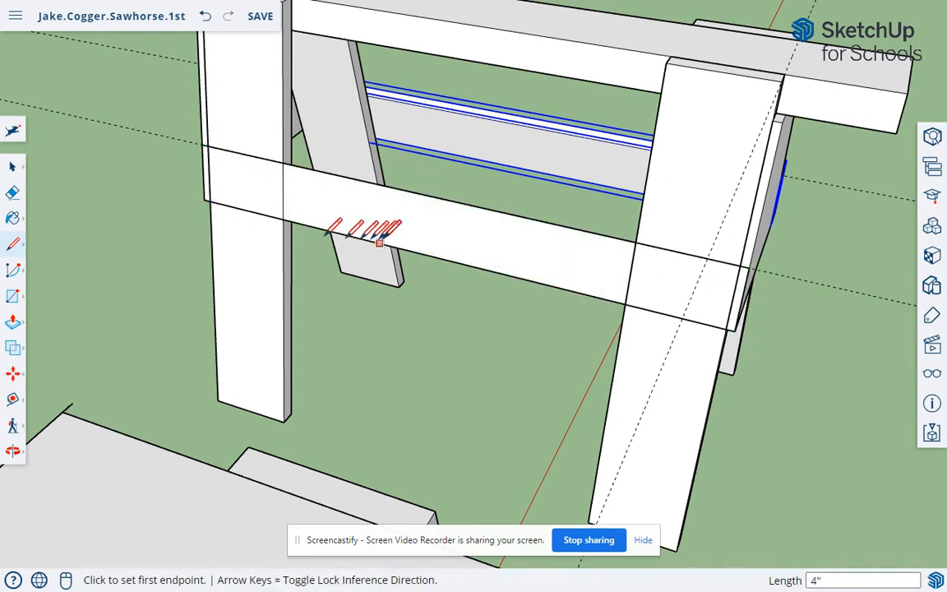
Step: Extrude the second stretcher's face outward by 1 inch with Push/Pull
middle_click_drag(359, 222, 212, 254)
key("p")
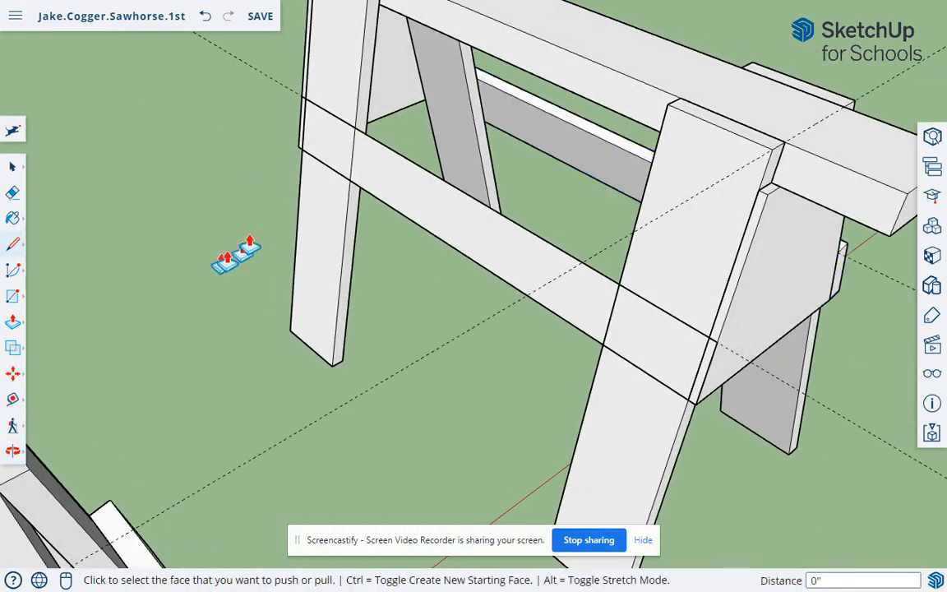
left_click(429, 218)
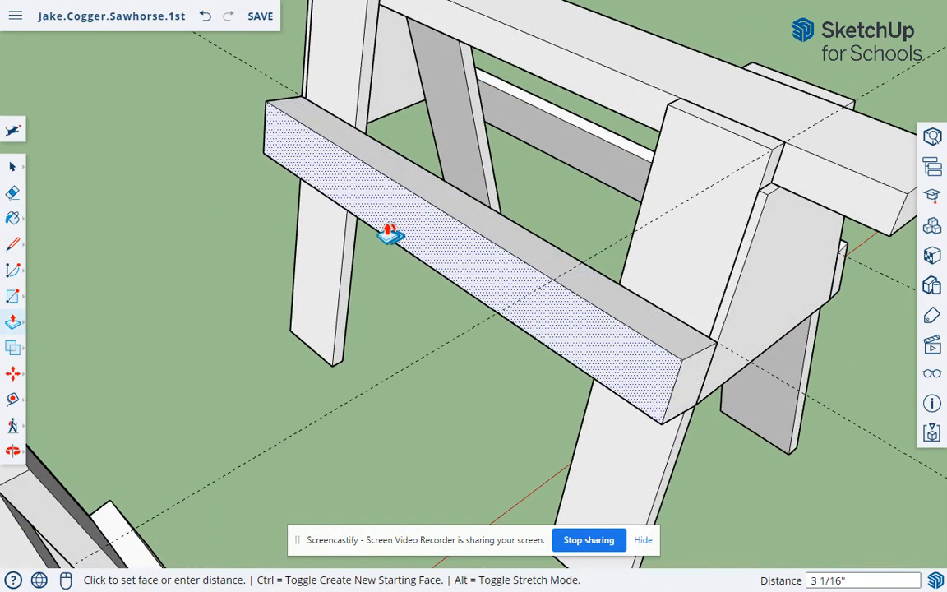
left_click(387, 232)
type("1")
key("Return")
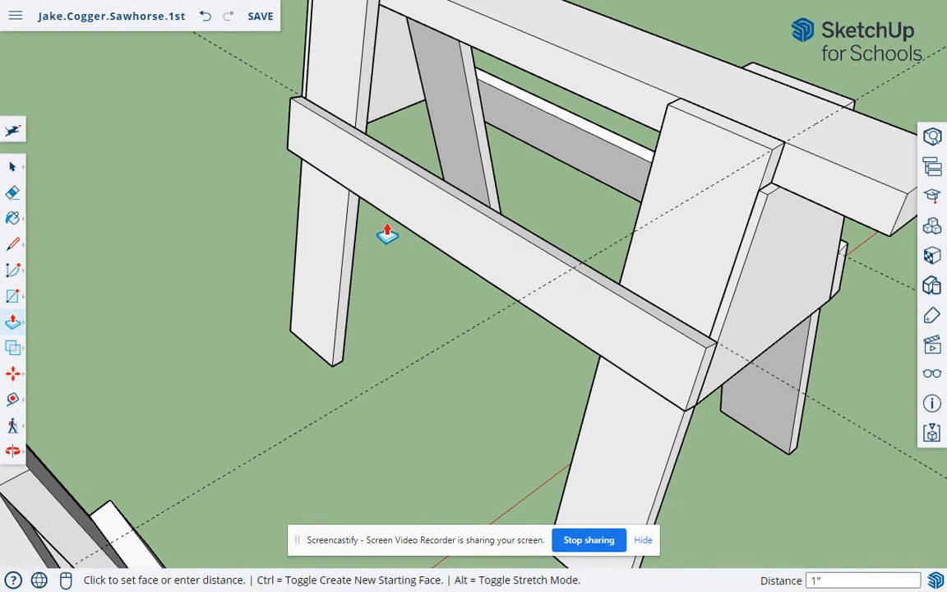
Step: Select all connected geometry of the second stretcher and make it a group
left_click(14, 169)
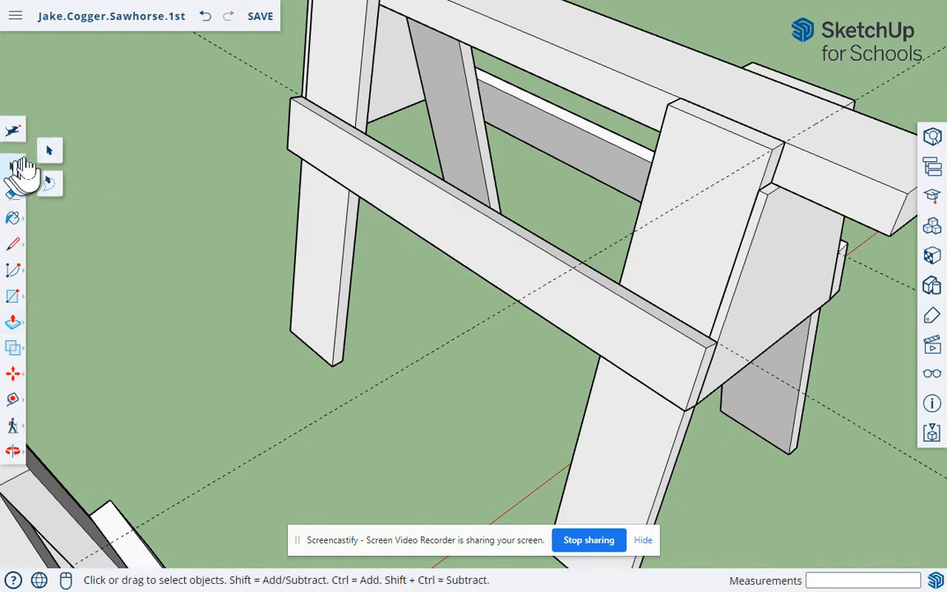
triple_click(427, 230)
right_click(427, 229)
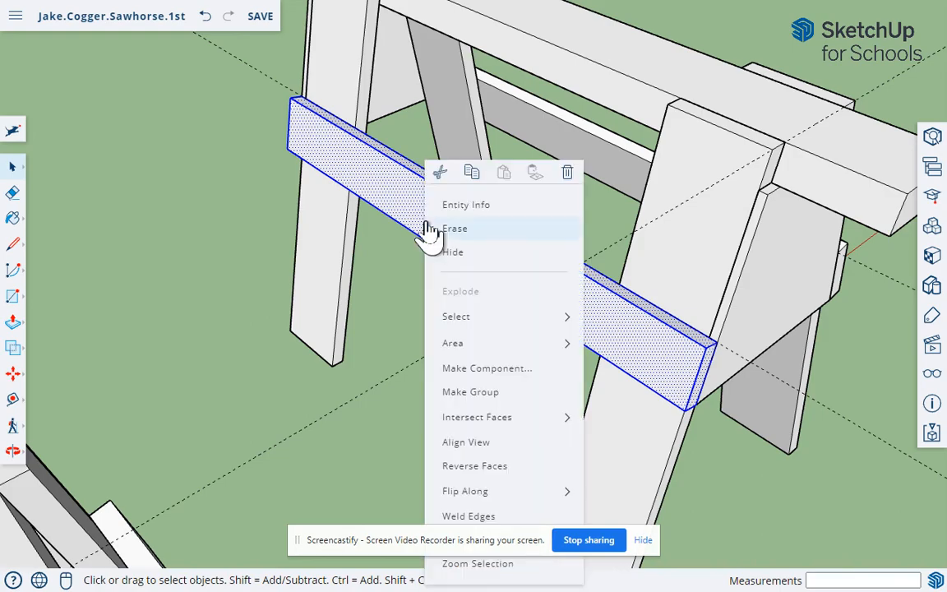
left_click(454, 391)
middle_click_drag(697, 481, 131, 347)
scroll(131, 347, "down", 5)
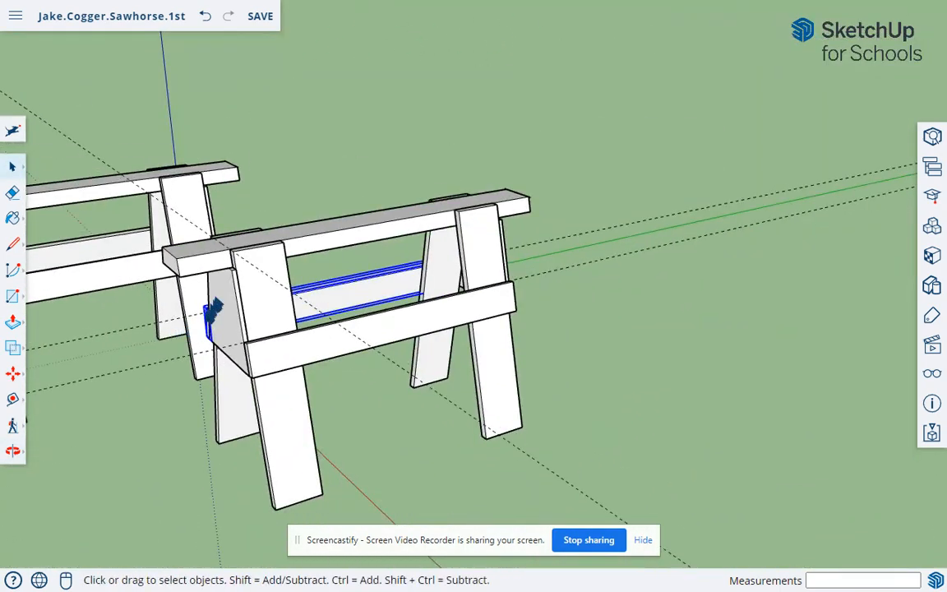
middle_click_drag(183, 286, 368, 181)
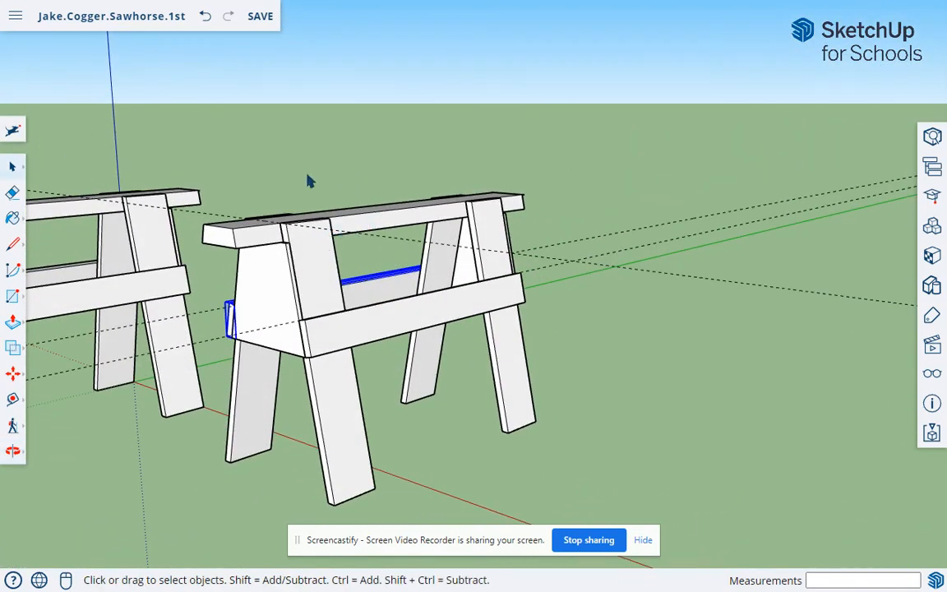